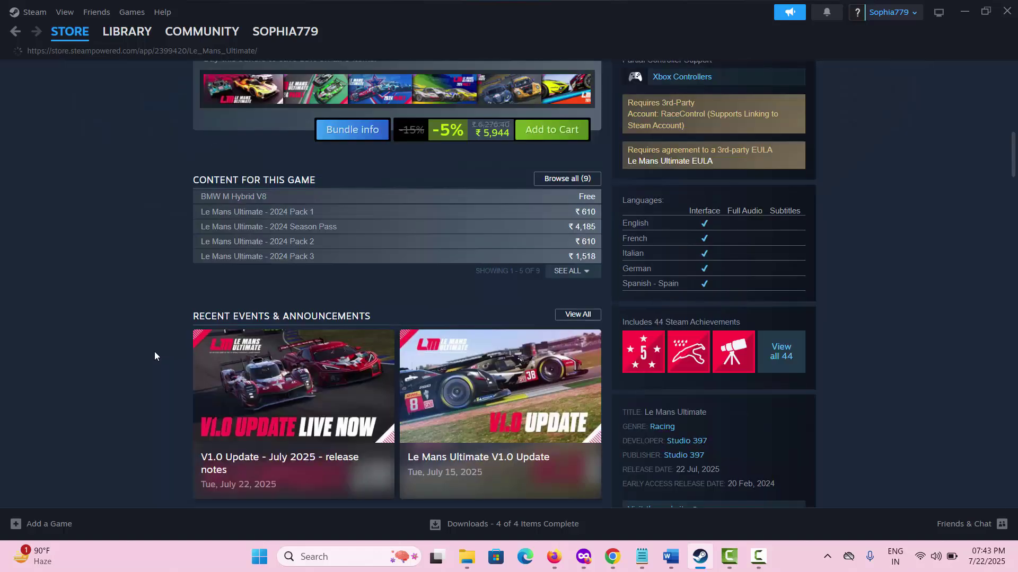
Examine the minimum and recommended system requirements on the Le Mans Ultimate store page.
scroll(154, 351, "down", 10)
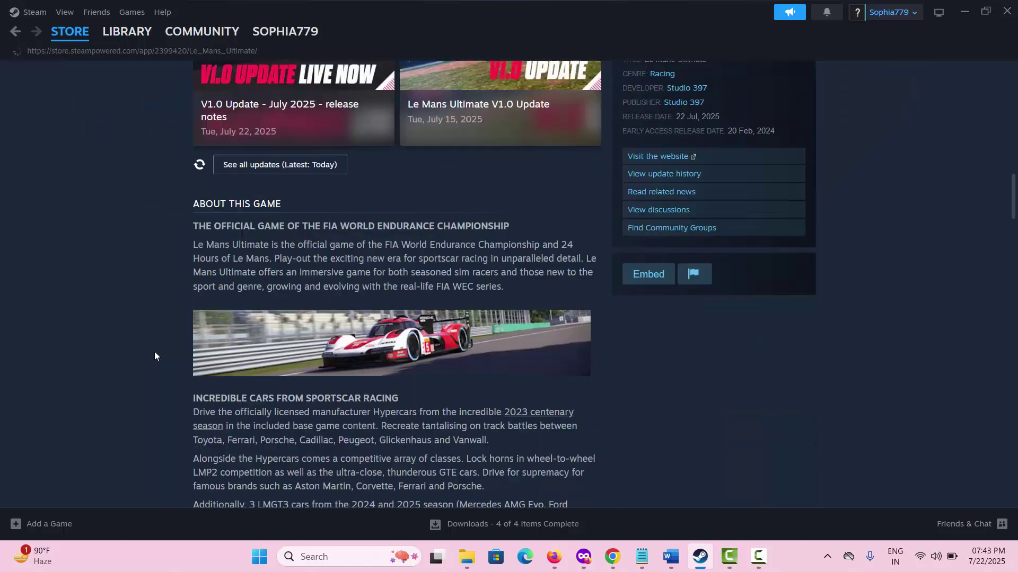
scroll(155, 354, "down", 4)
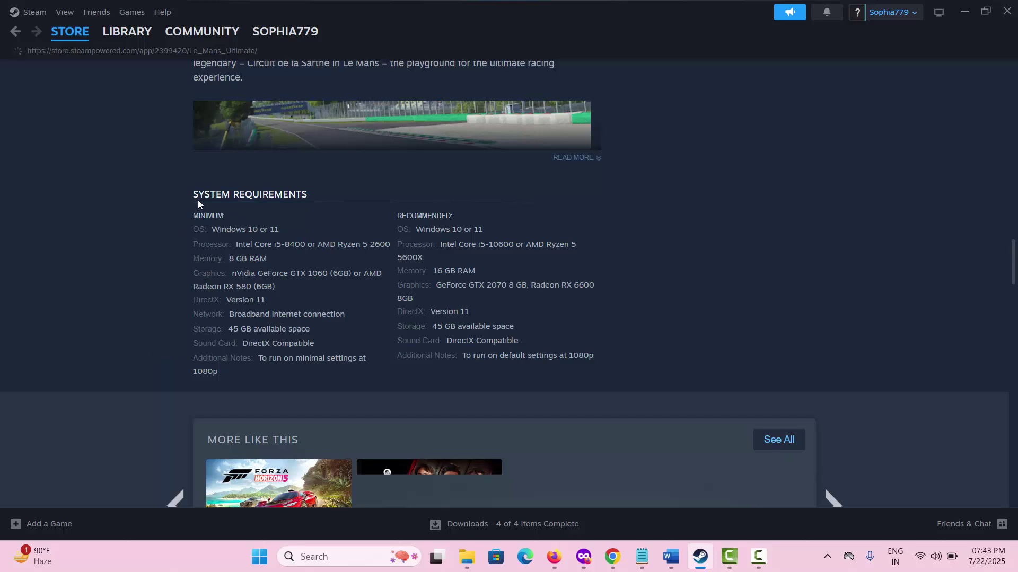
left_click_drag(192, 195, 342, 182)
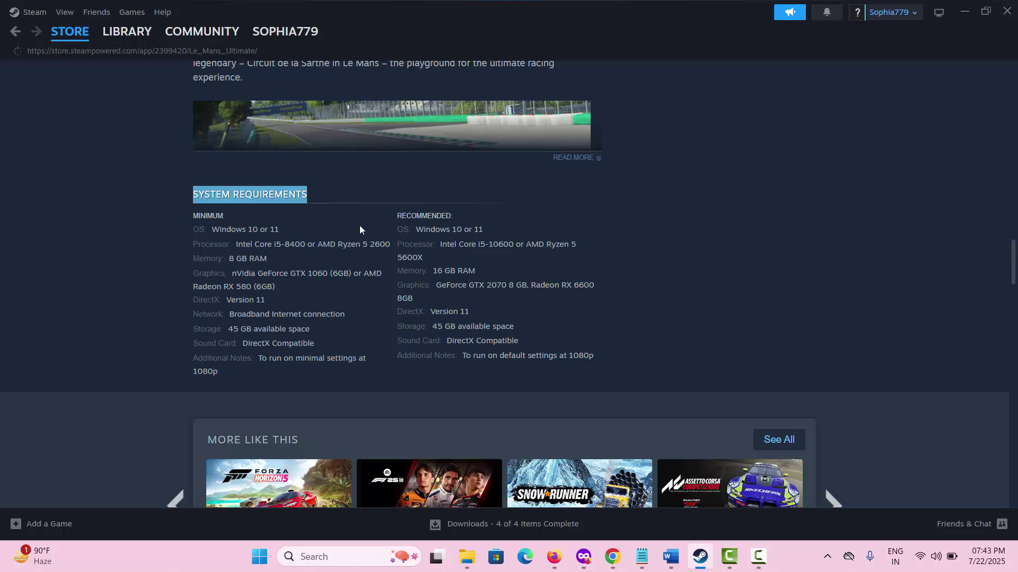
left_click(790, 226)
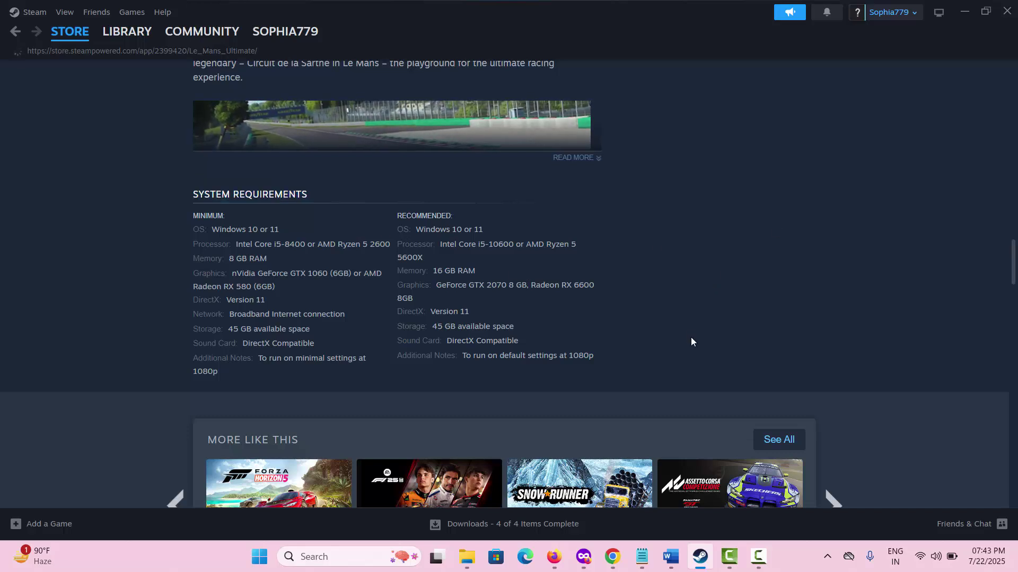
mouse_move(676, 557)
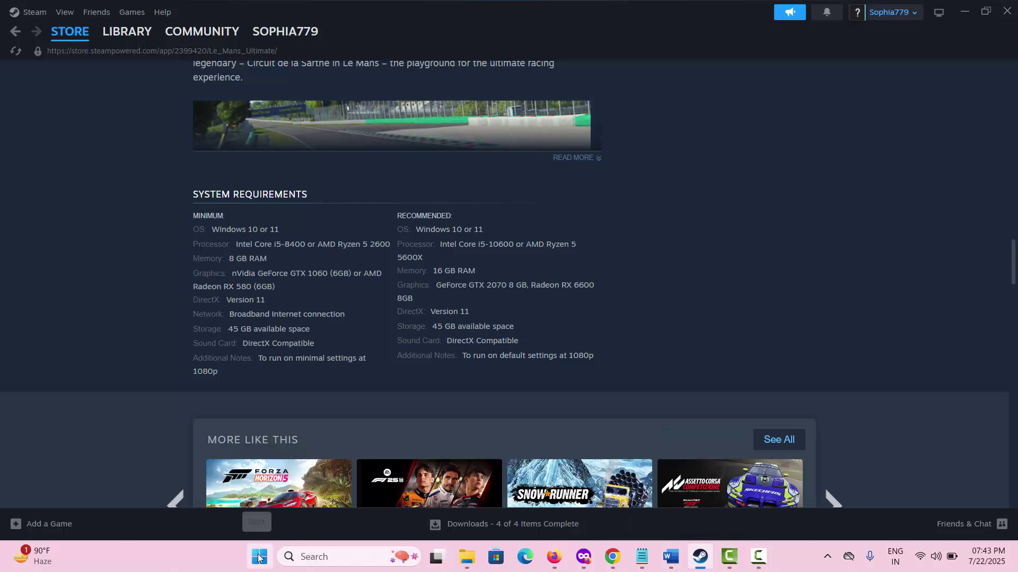
Bring up the Windows power options to view the Restart choice, and leave them without restarting.
left_click(260, 561)
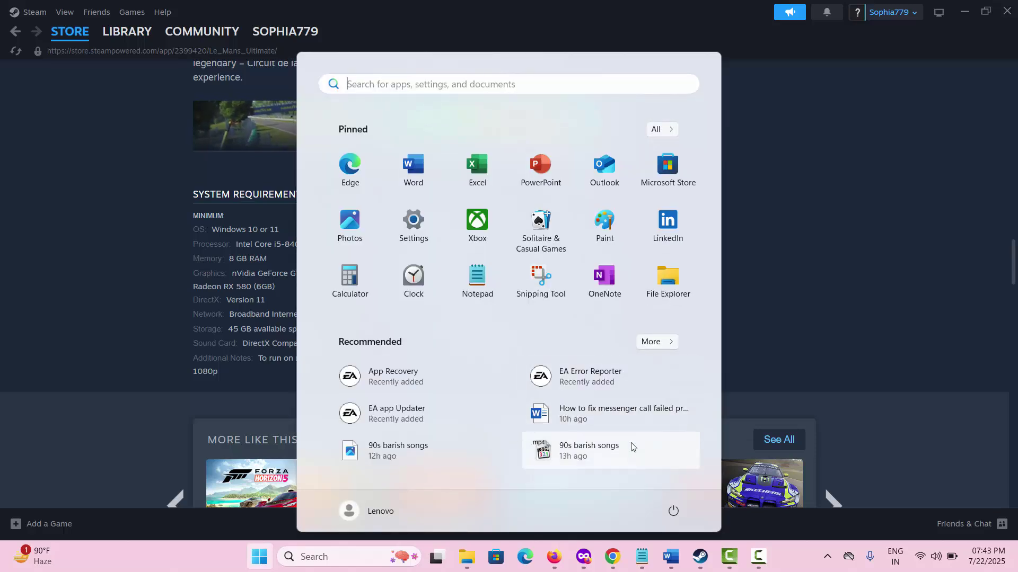
left_click(673, 513)
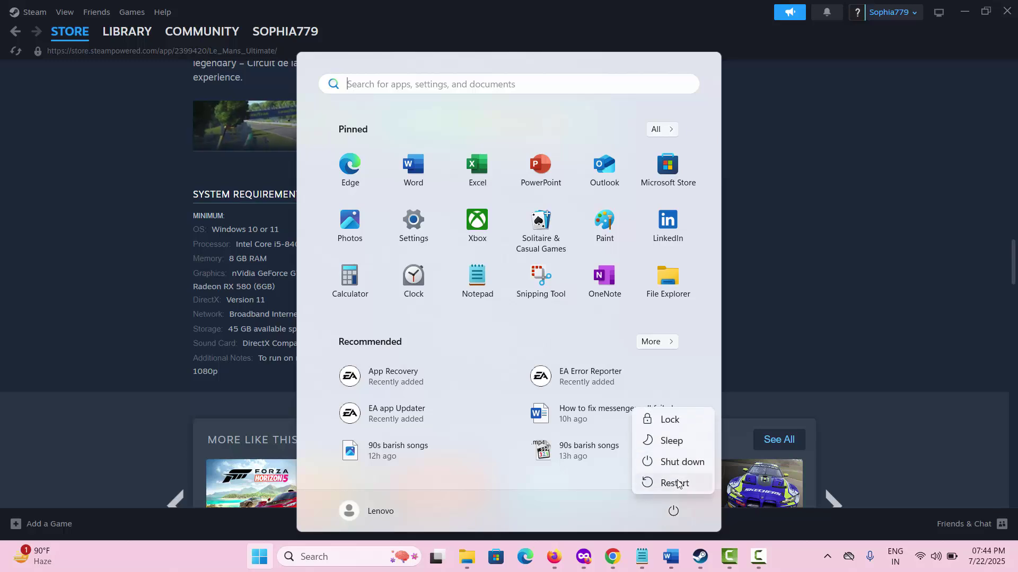
key("Escape")
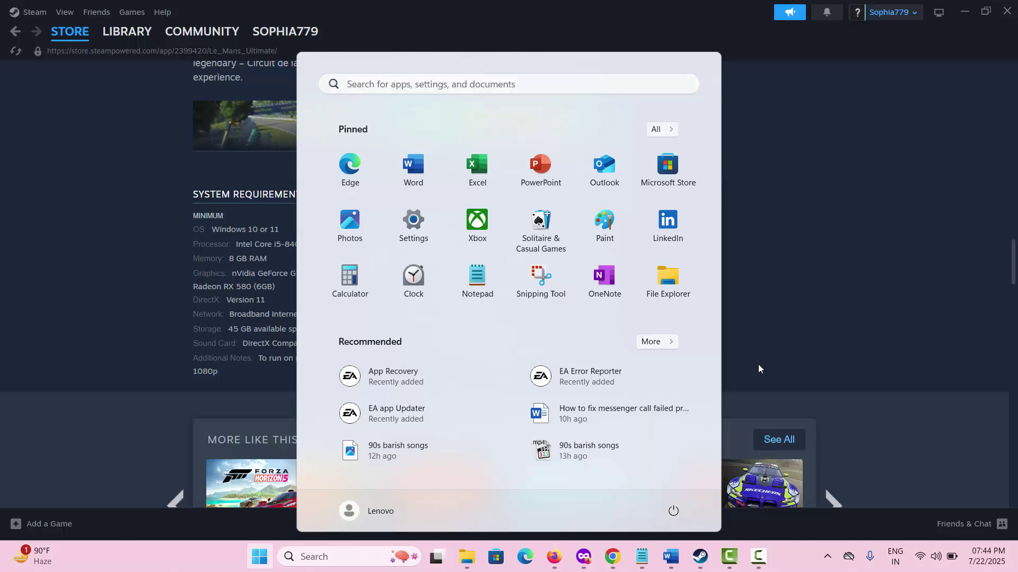
key("Escape")
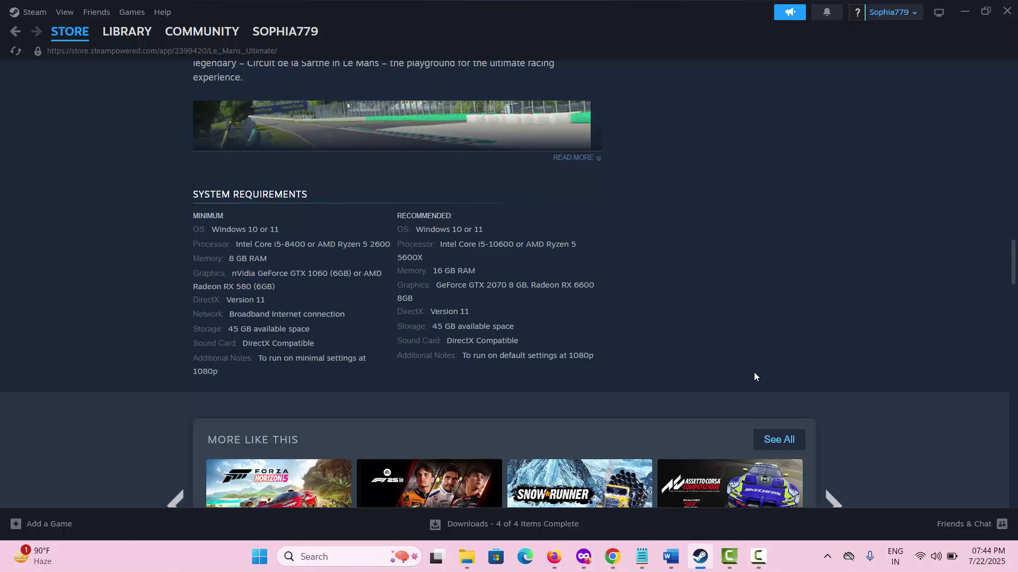
Check the method list in Word, and from the Steam library browse to the installation folder of STAR WARS: The Old Republic.
left_click(670, 564)
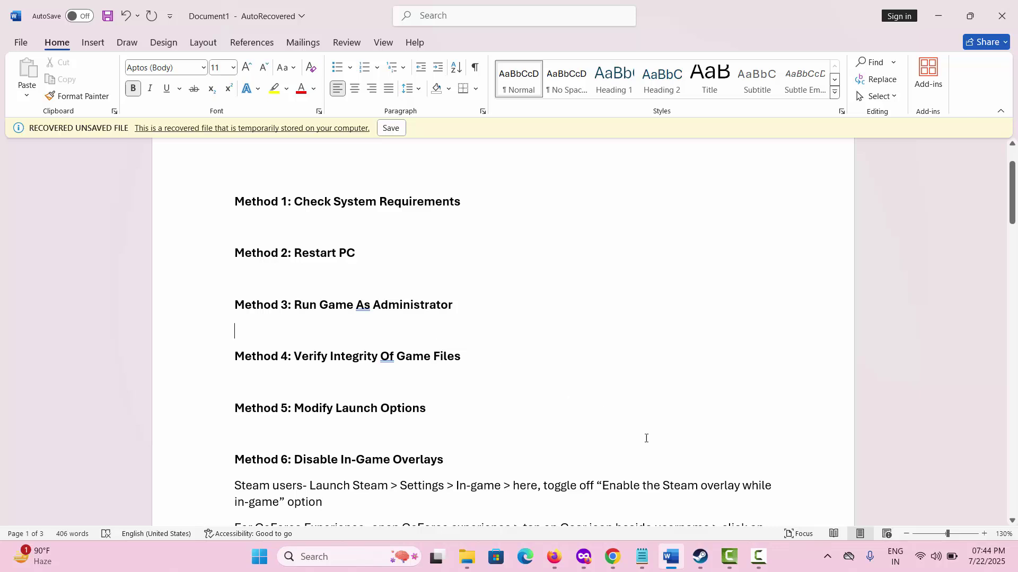
left_click(700, 557)
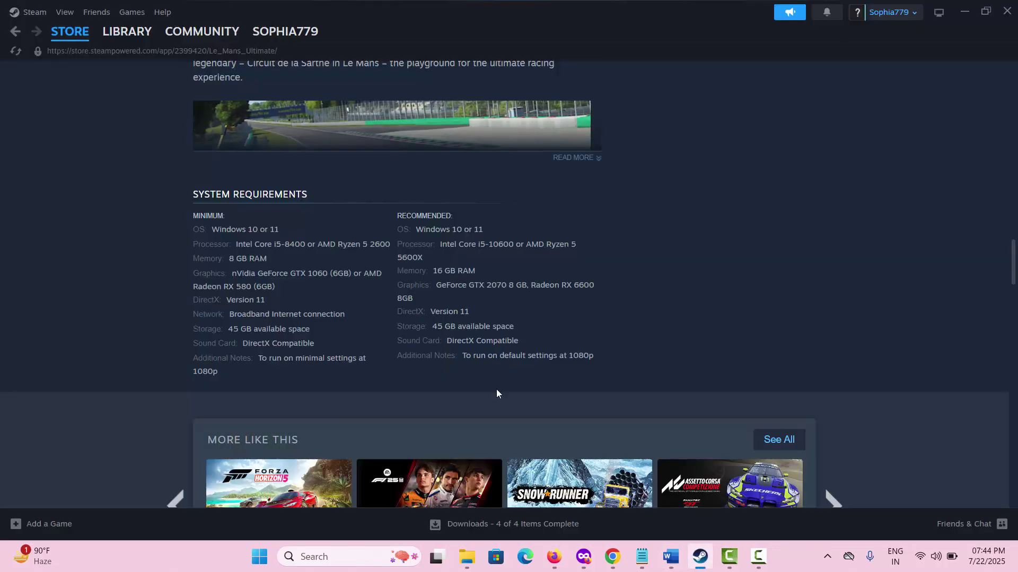
left_click(132, 33)
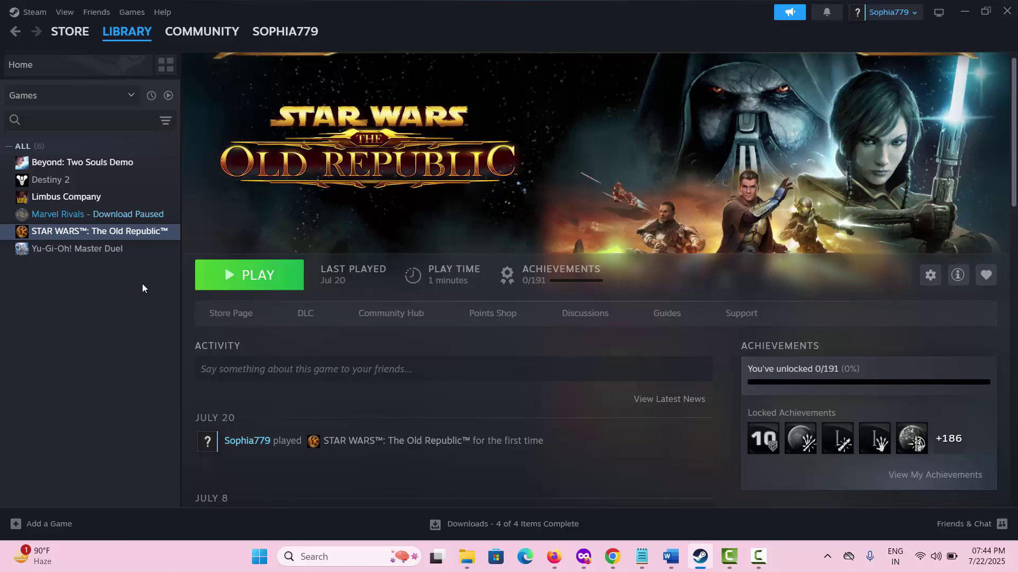
right_click(134, 236)
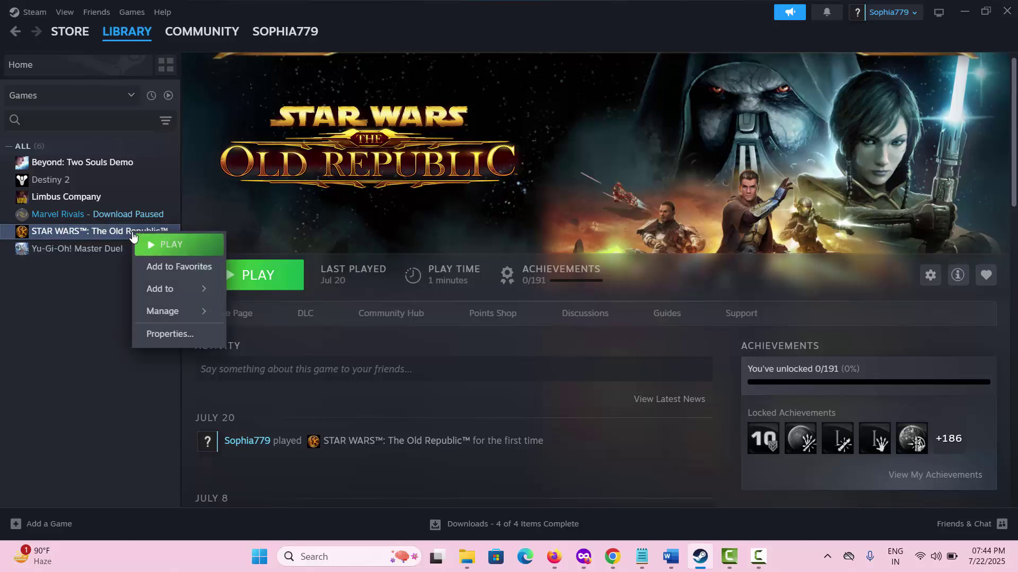
left_click(171, 343)
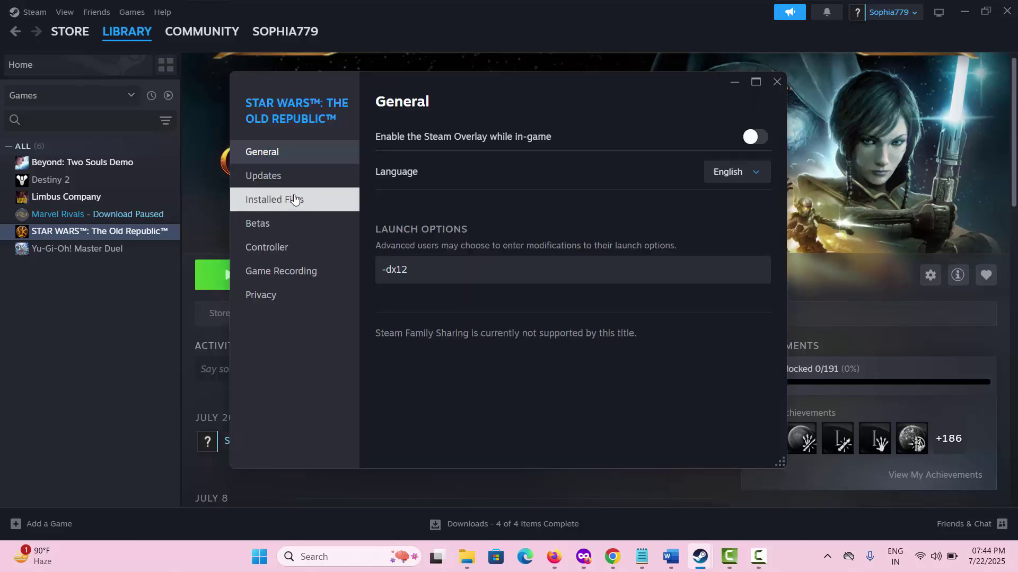
left_click(296, 199)
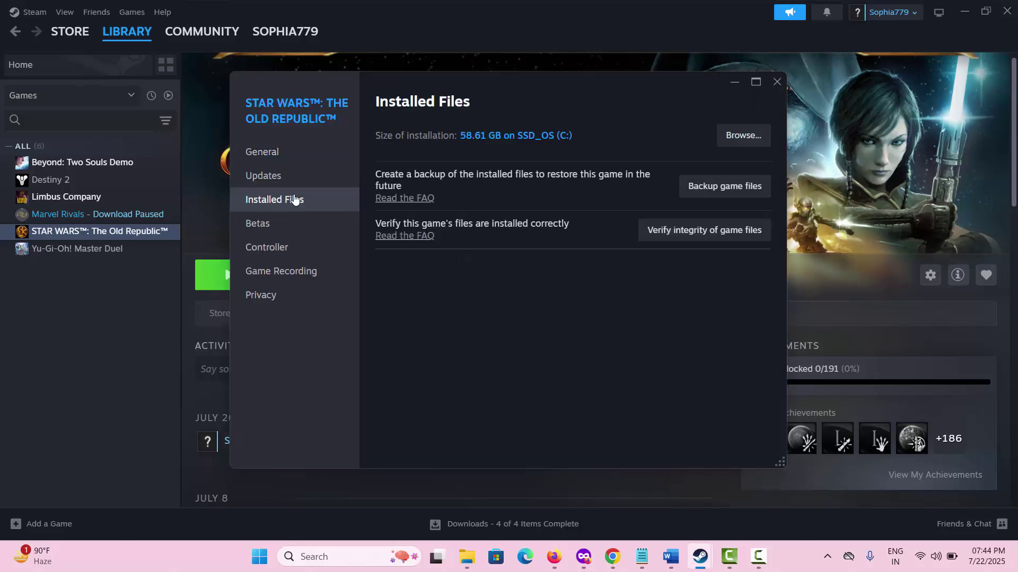
left_click(739, 139)
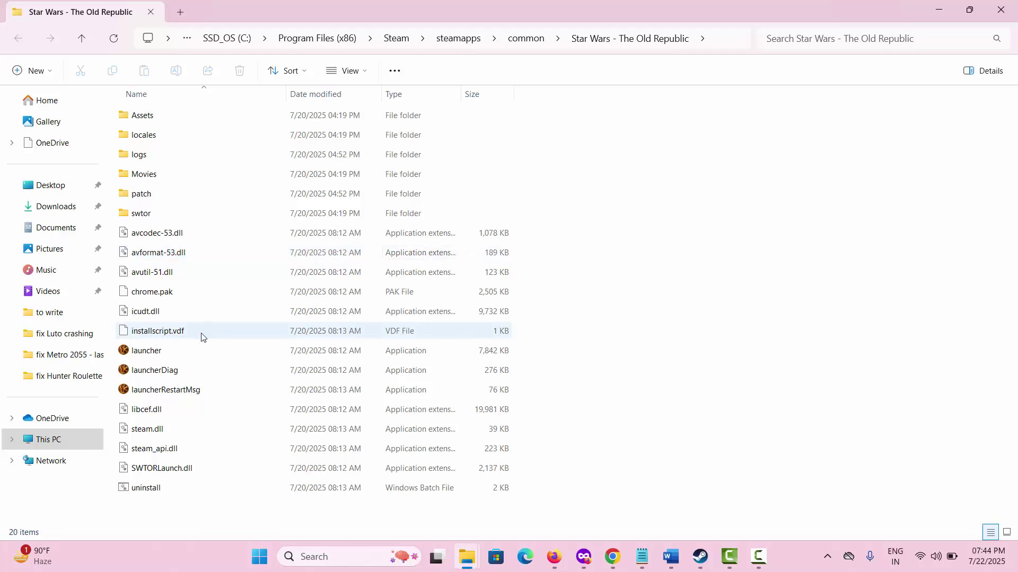
Try to set the launcher to run as administrator in Windows 8 compatibility mode with fullscreen optimizations disabled, and return to the game's library page.
right_click(159, 354)
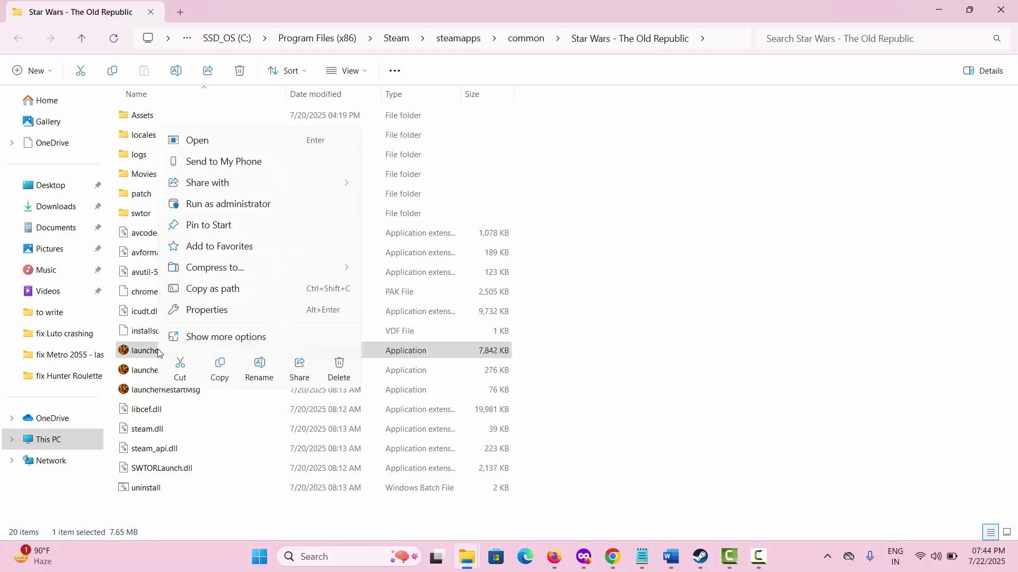
left_click(229, 311)
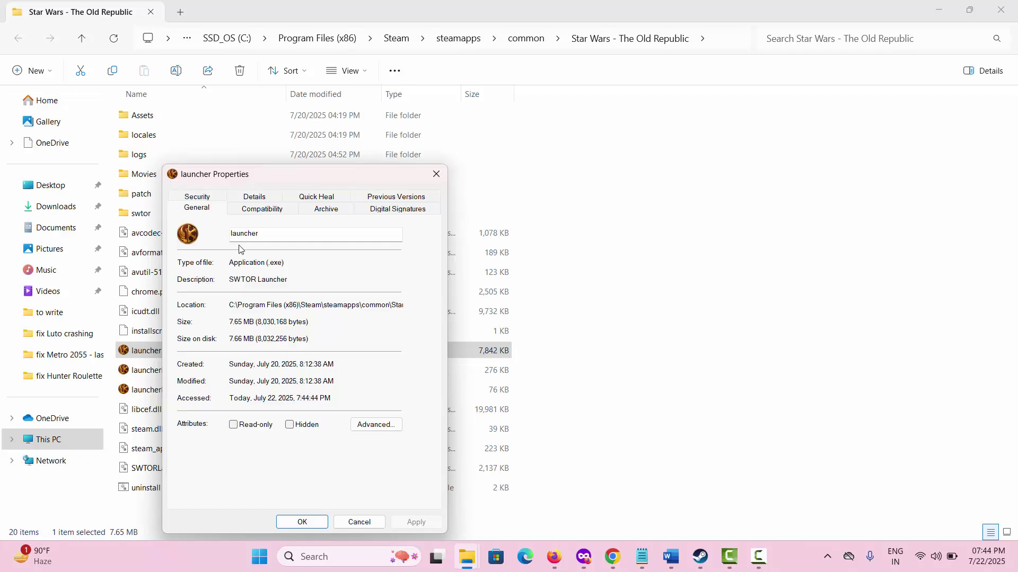
left_click(260, 216)
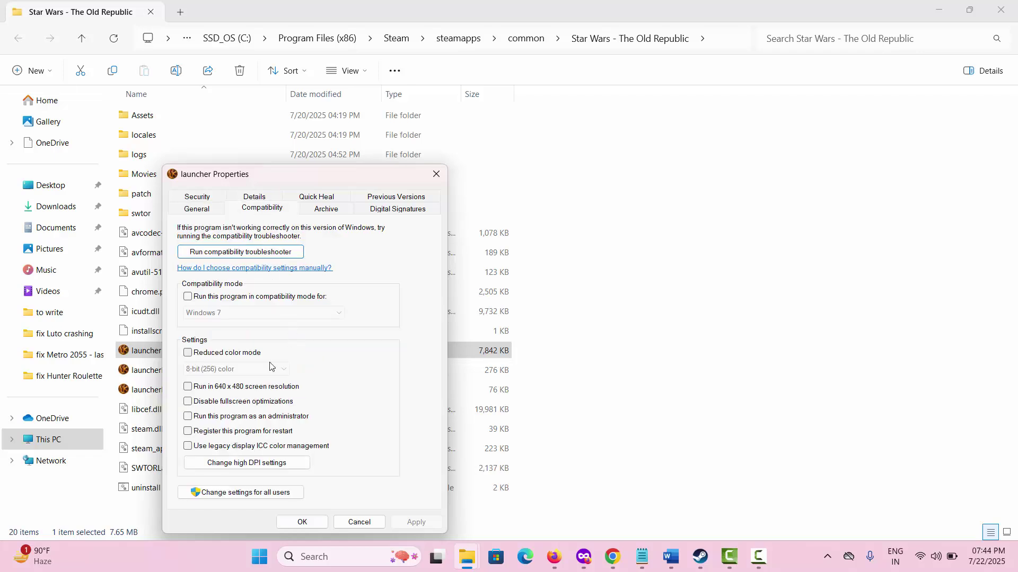
left_click(188, 417)
left_click(190, 299)
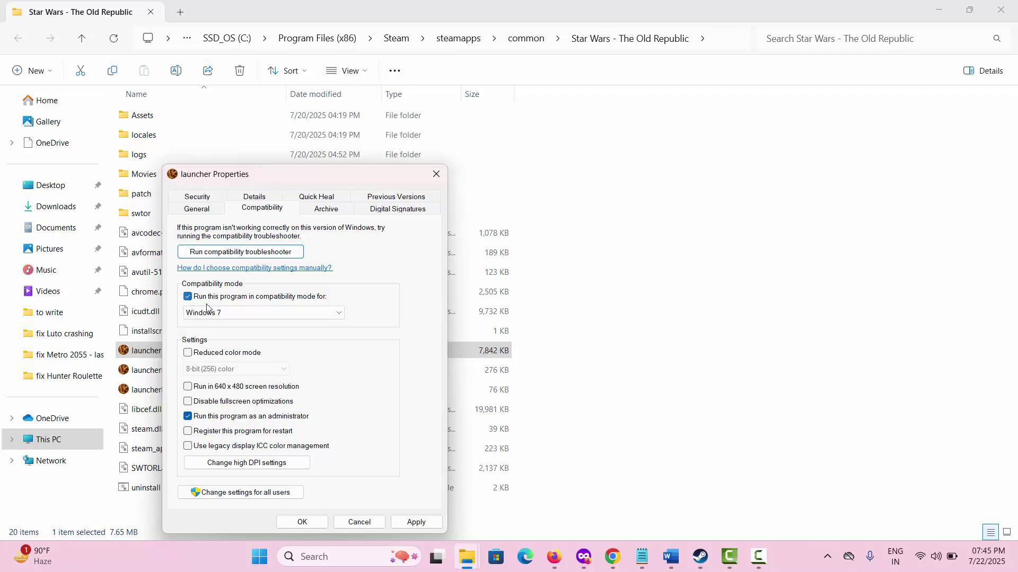
left_click(326, 314)
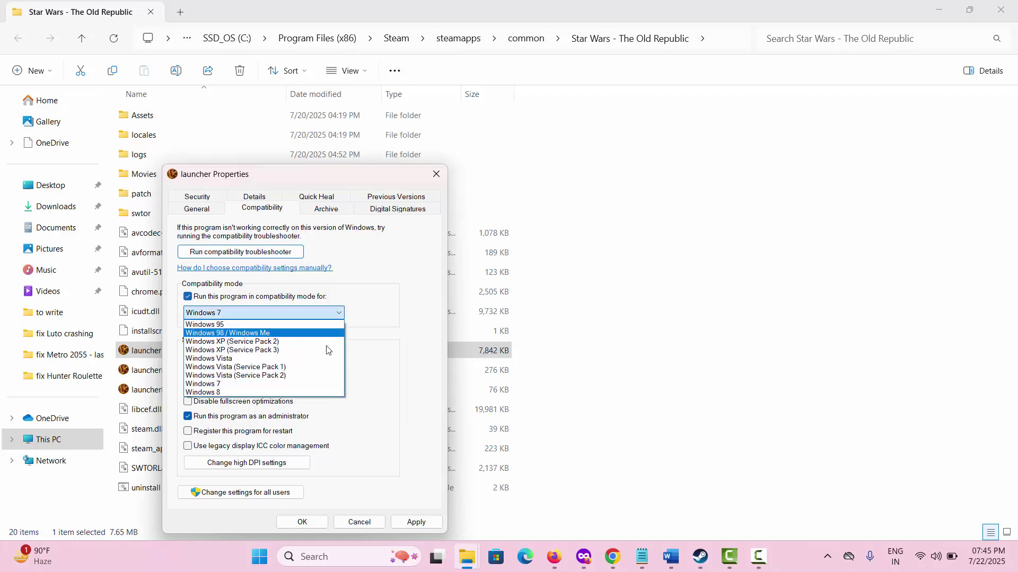
left_click(329, 397)
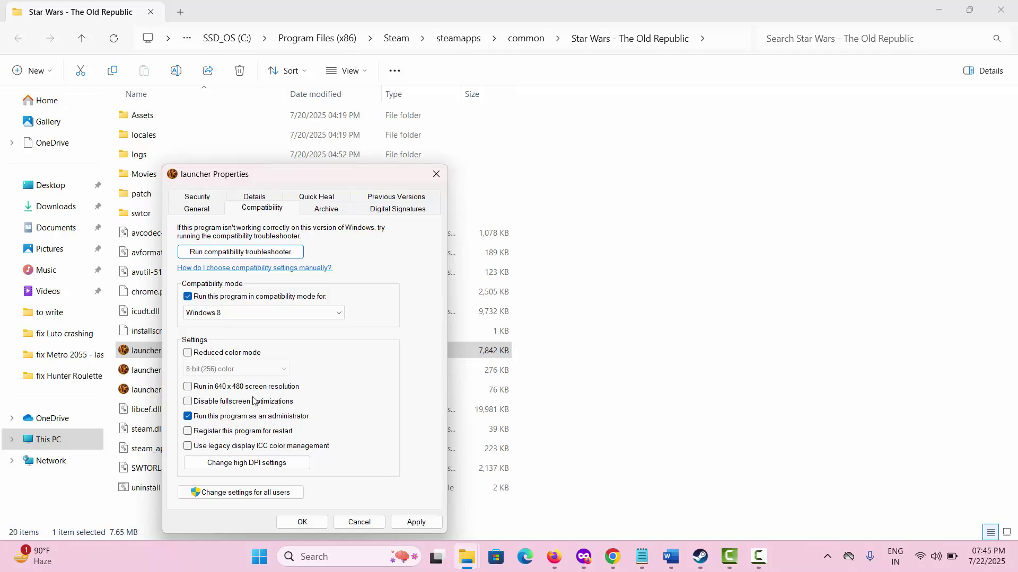
left_click(189, 402)
left_click(436, 175)
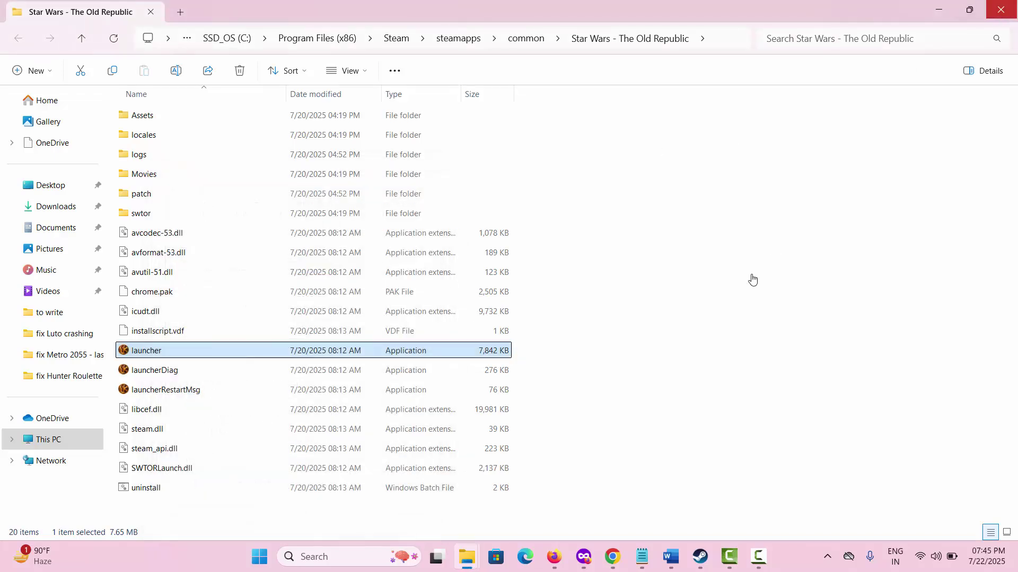
key("alt+Tab")
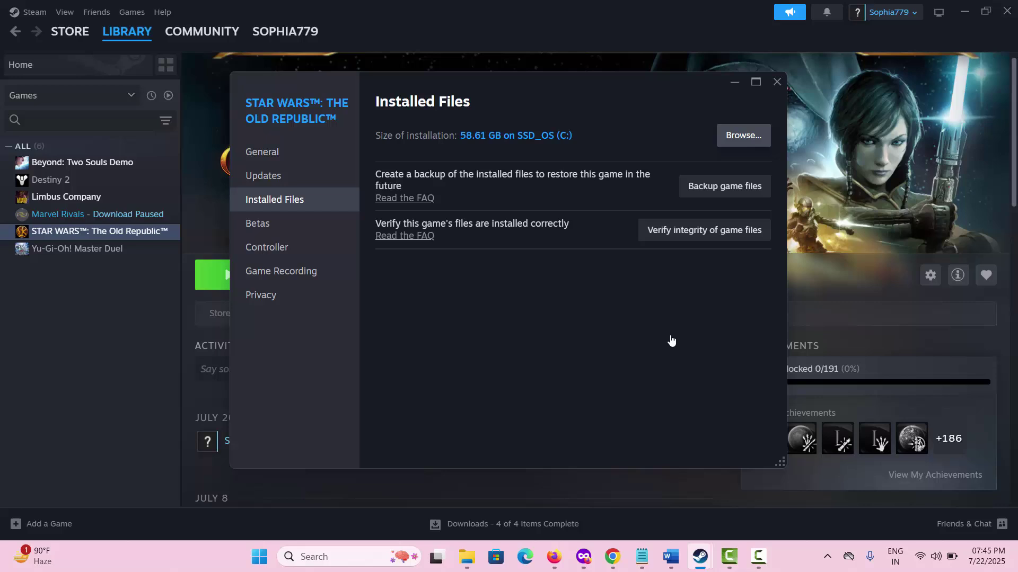
left_click(776, 82)
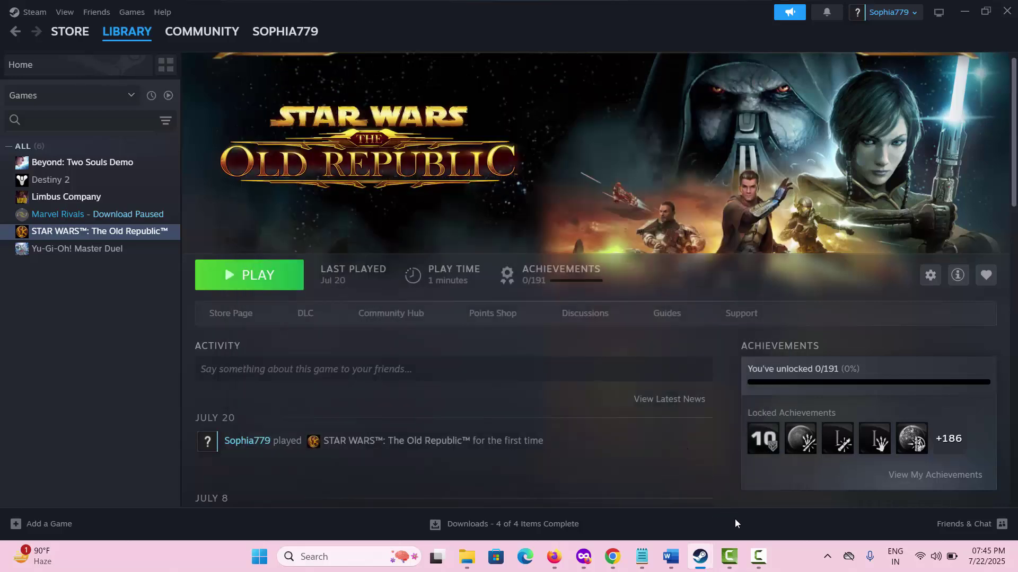
Check the method list in Word, and in Steam view the file integrity verification option for STAR WARS: The Old Republic.
left_click(670, 557)
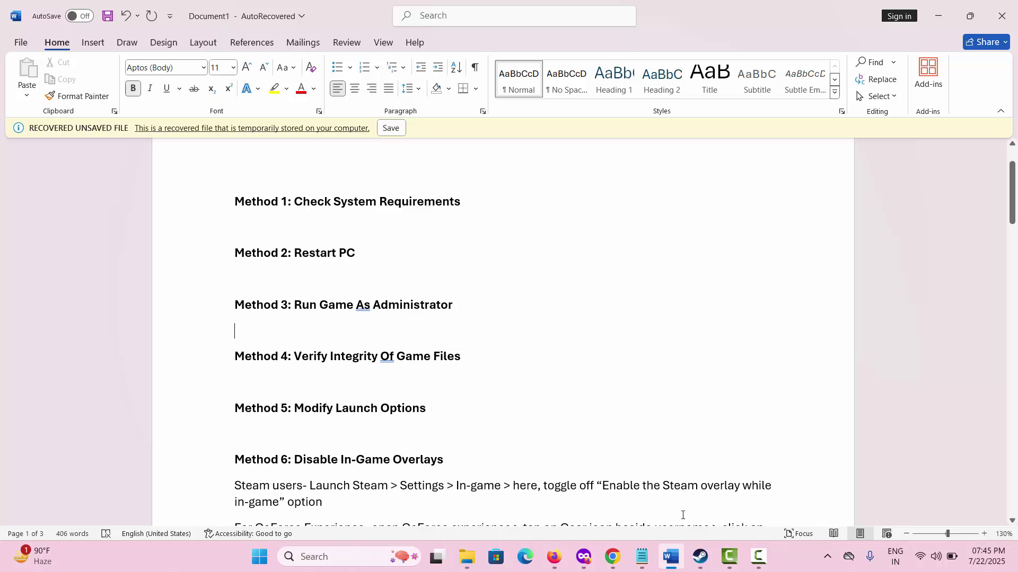
left_click(699, 556)
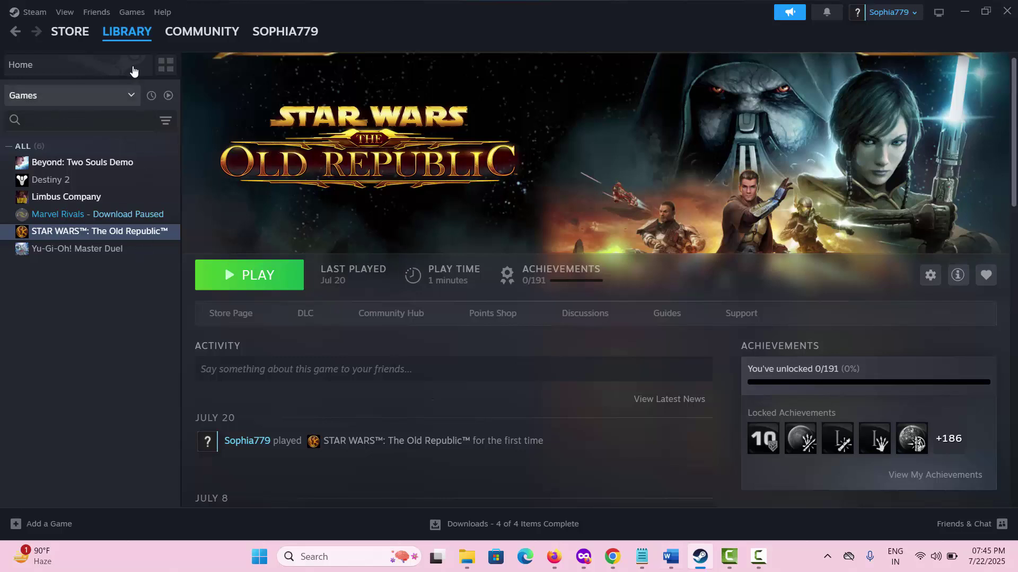
mouse_move(131, 46)
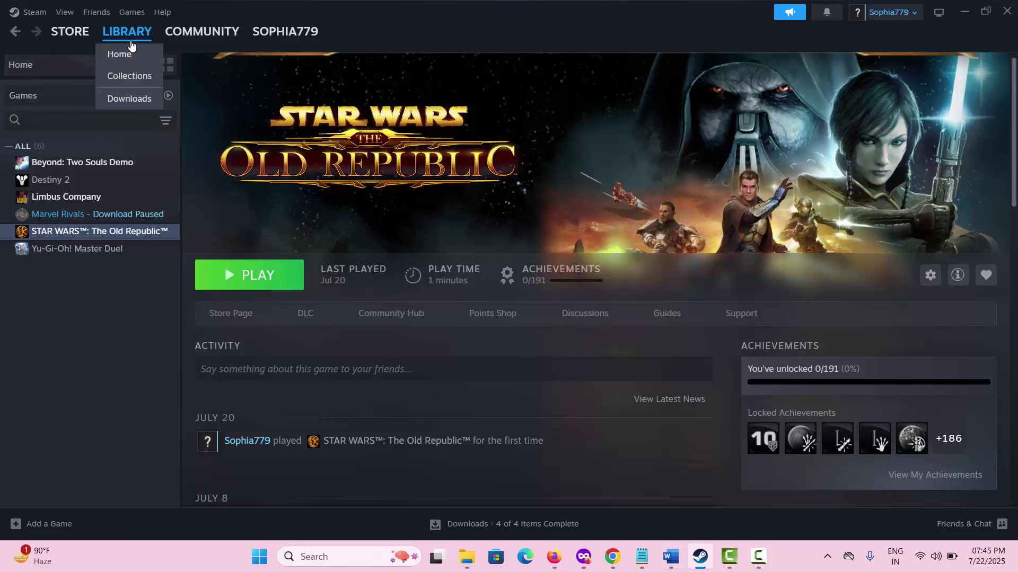
right_click(90, 236)
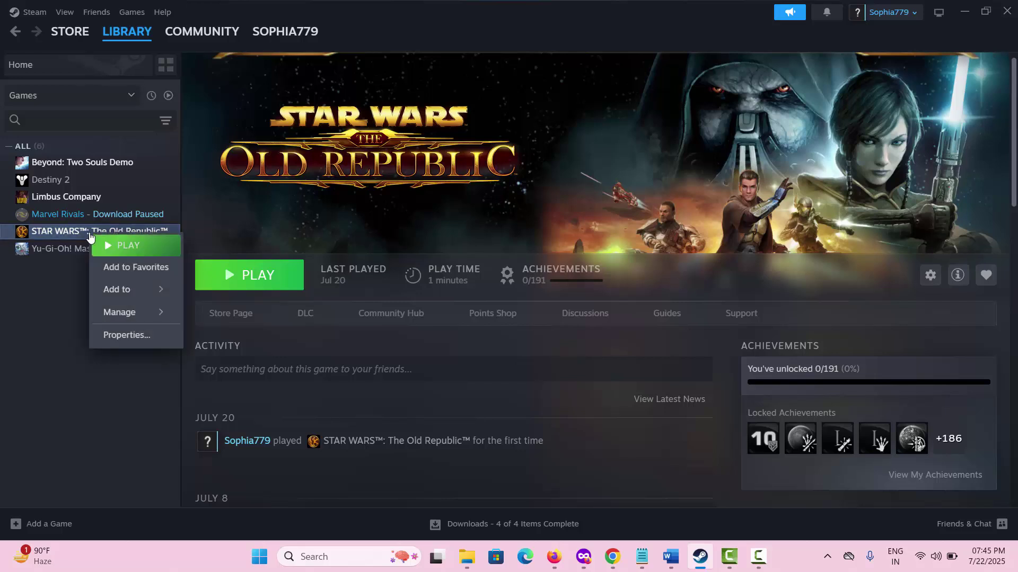
left_click(122, 340)
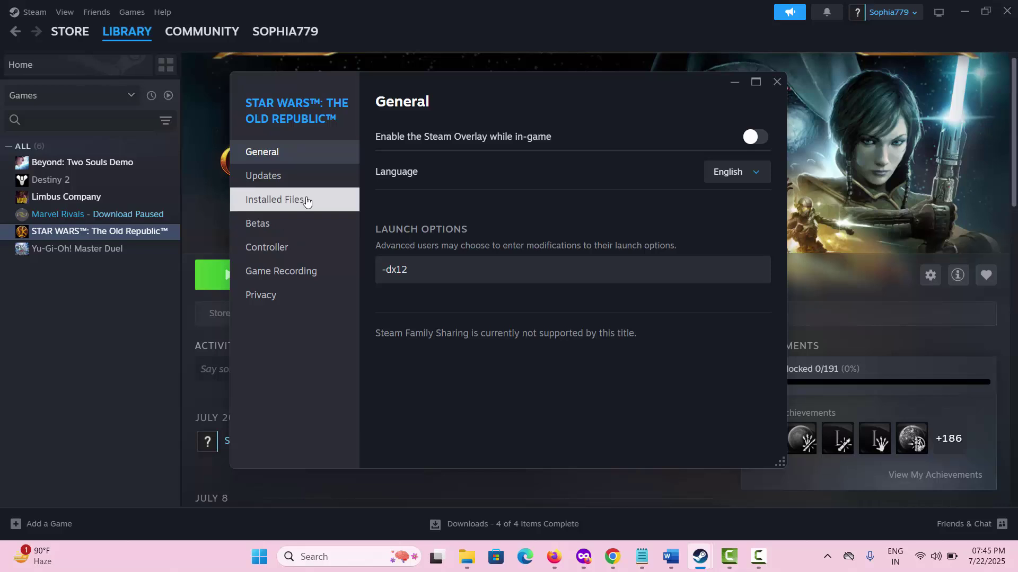
left_click(306, 201)
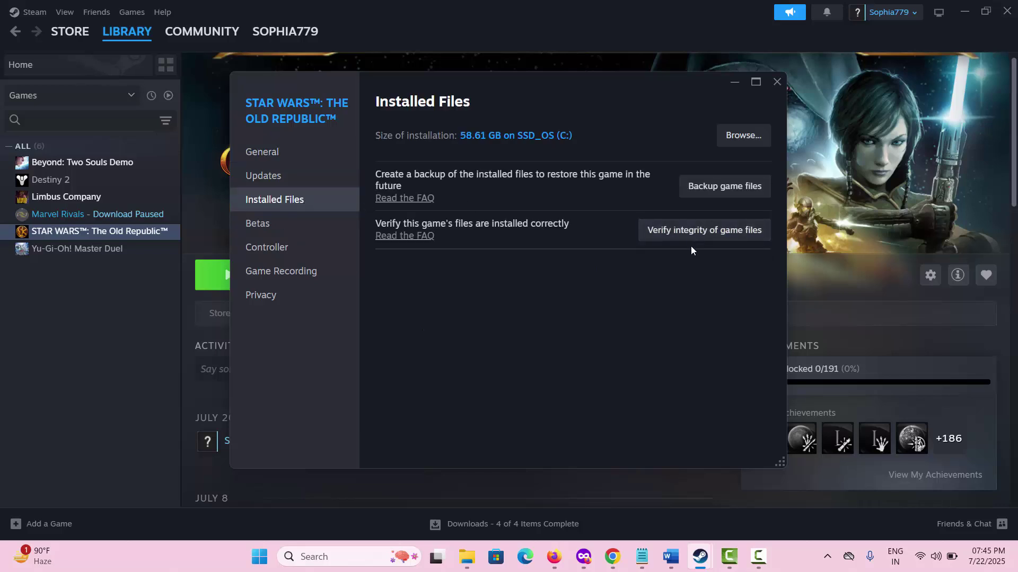
left_click(774, 84)
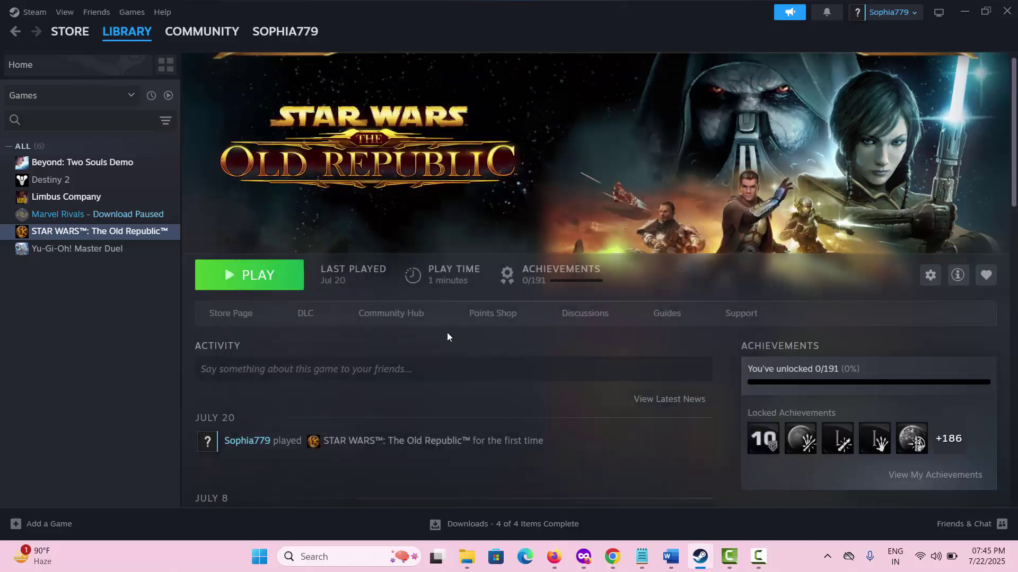
Read the methods on launch options and in-game overlays in the Word document, and return to the Steam library.
left_click(670, 557)
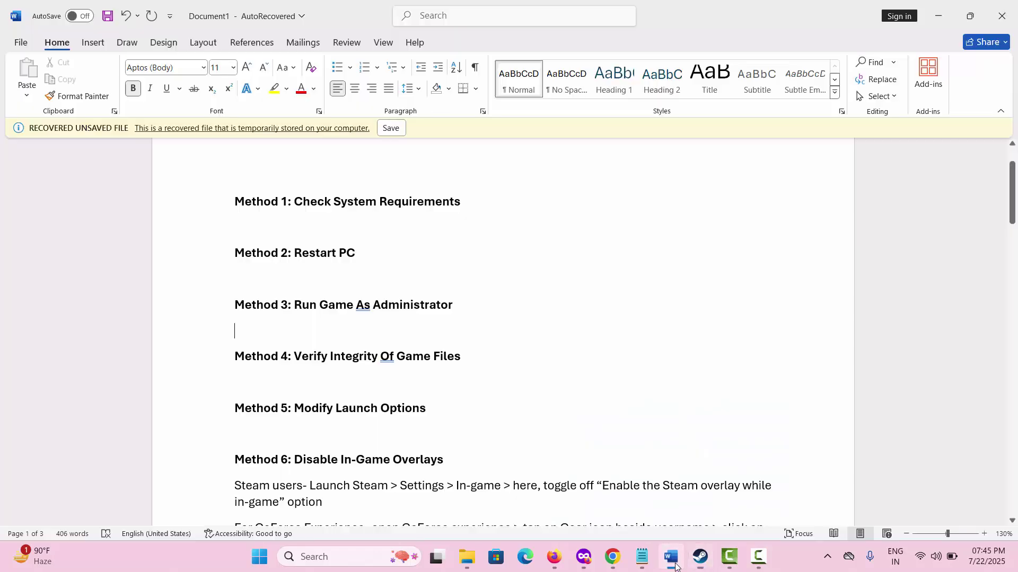
scroll(401, 374, "down", 5)
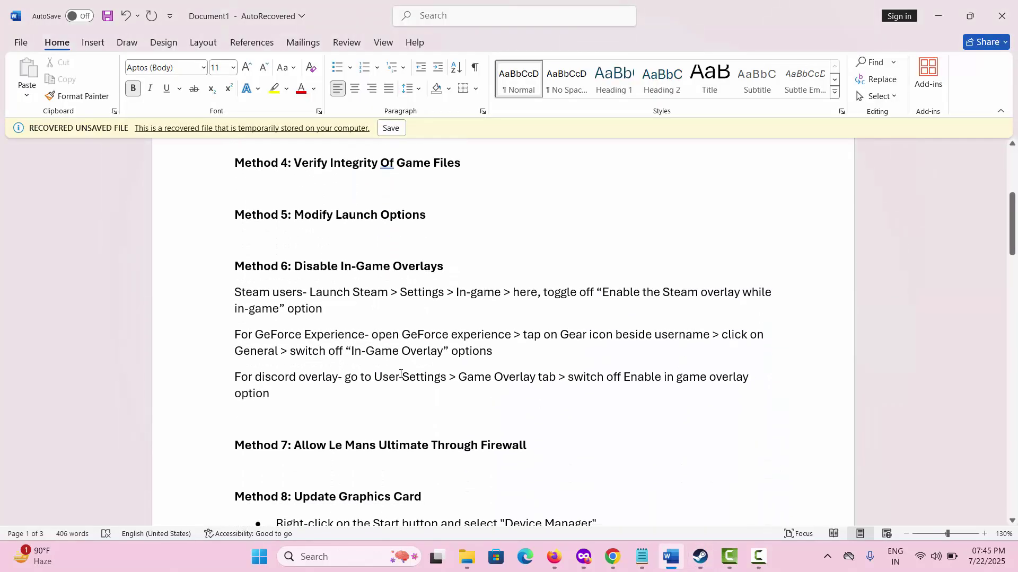
left_click(700, 557)
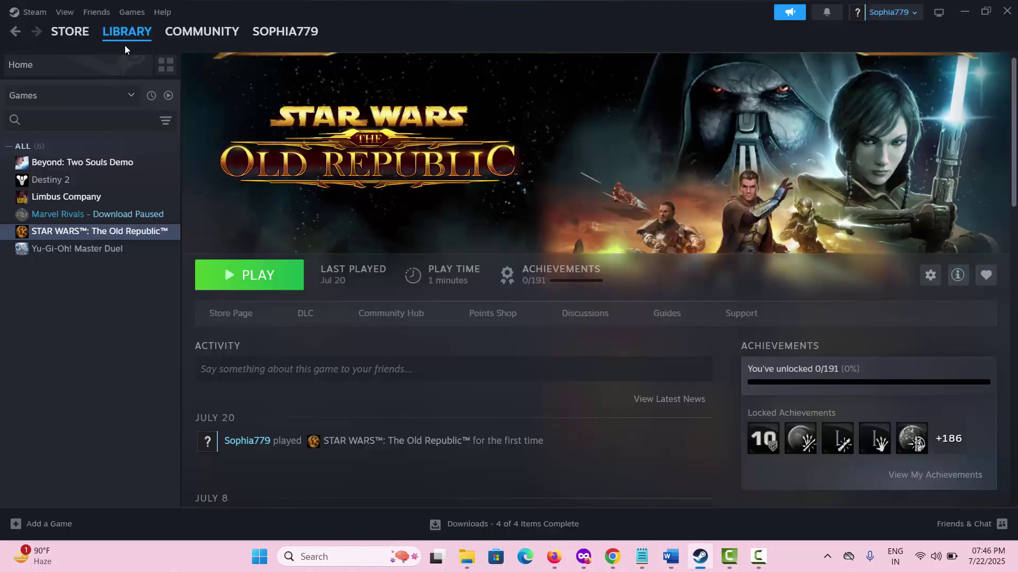
Enter -dx11 and finally -dx12 as the launch option in Limbus Company's properties, and close the properties.
left_click(88, 197)
right_click(87, 198)
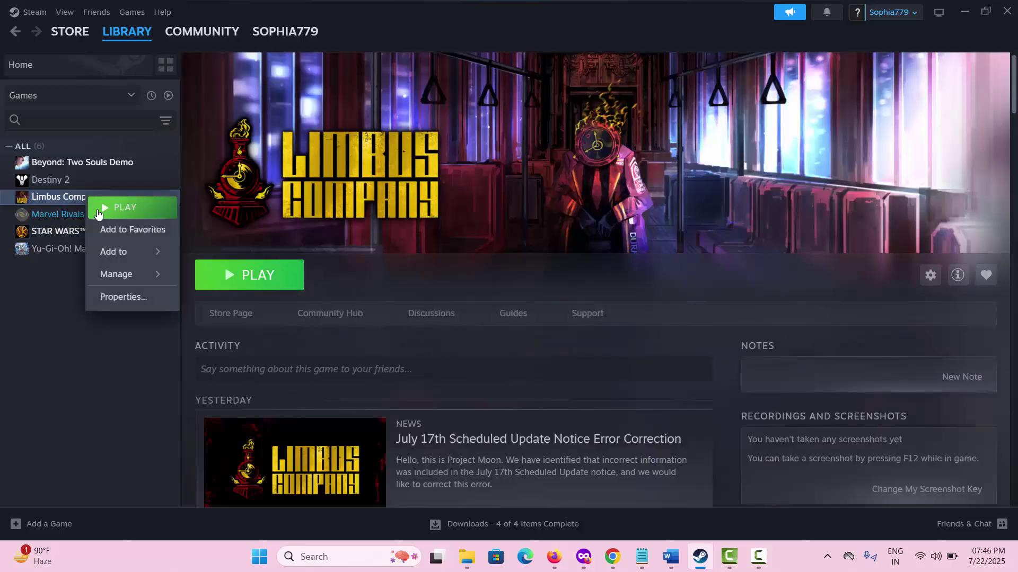
left_click(128, 304)
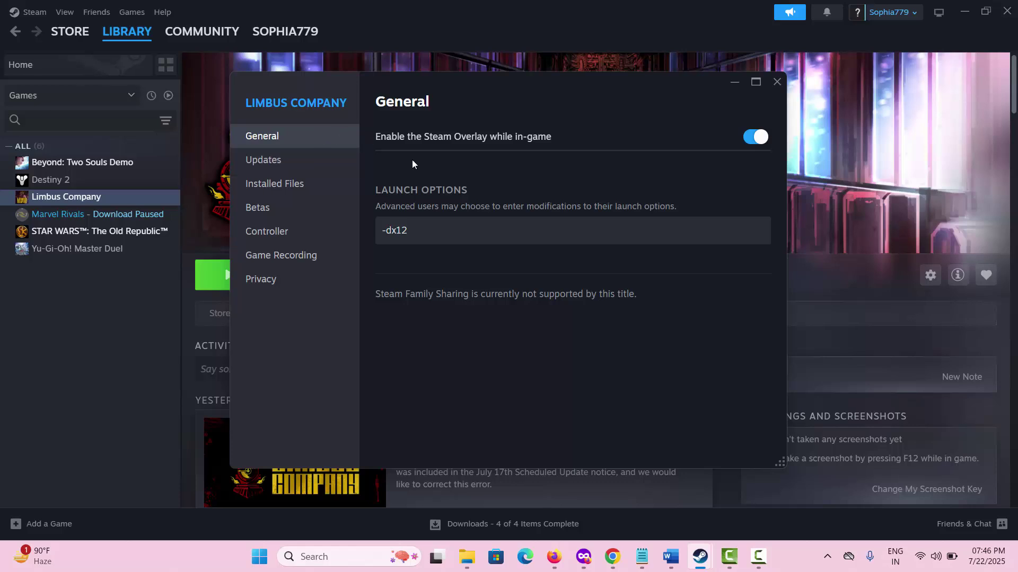
left_click(418, 229)
key("BackSpace")
key("BackSpace")
key("BackSpace")
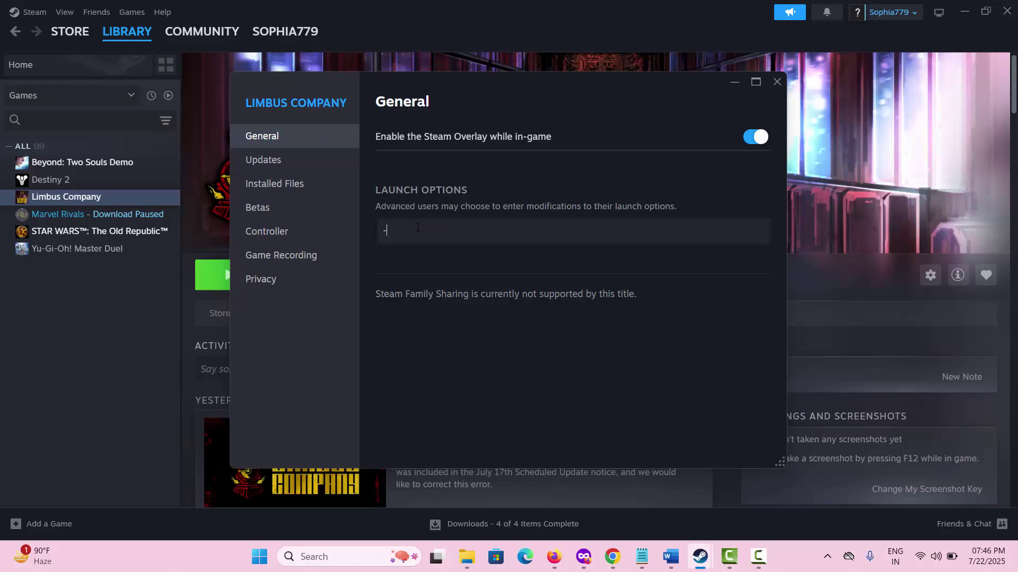
type("dx11")
type("2")
left_click(774, 83)
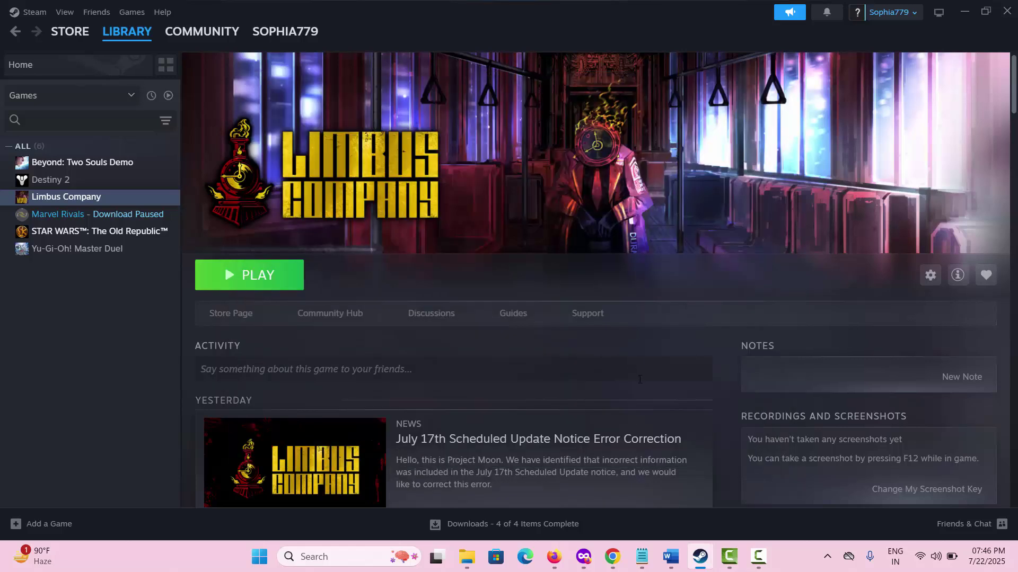
Check Method 6 in the Word document, and in Steam turn off the in-game Steam Overlay for Limbus Company.
left_click(672, 564)
left_click(389, 373)
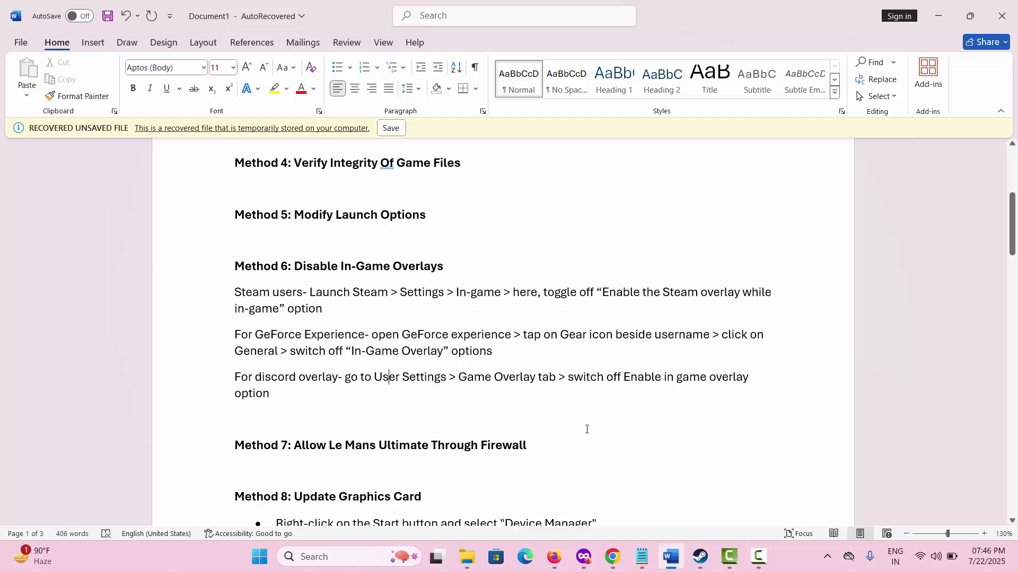
left_click(700, 558)
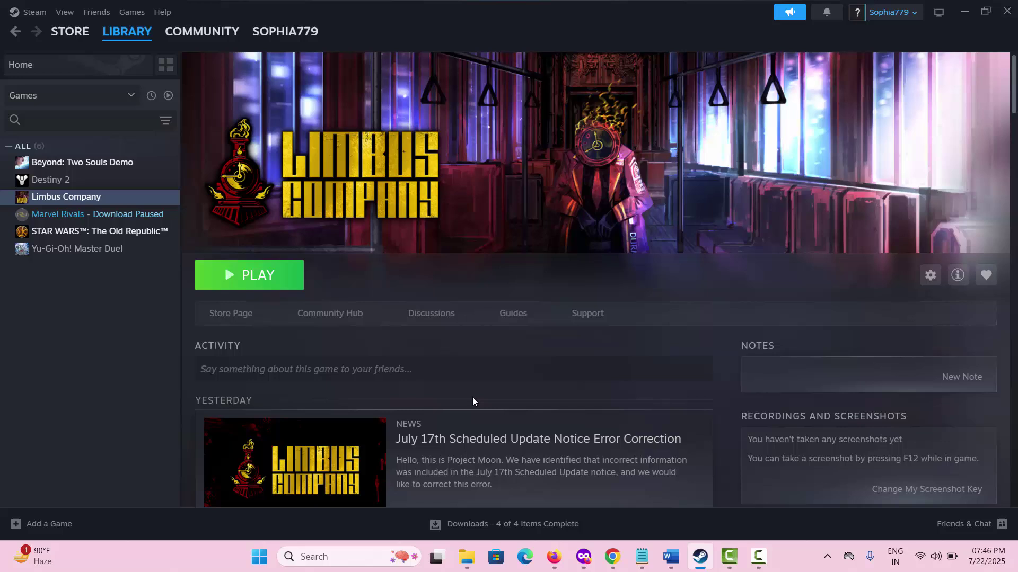
right_click(99, 203)
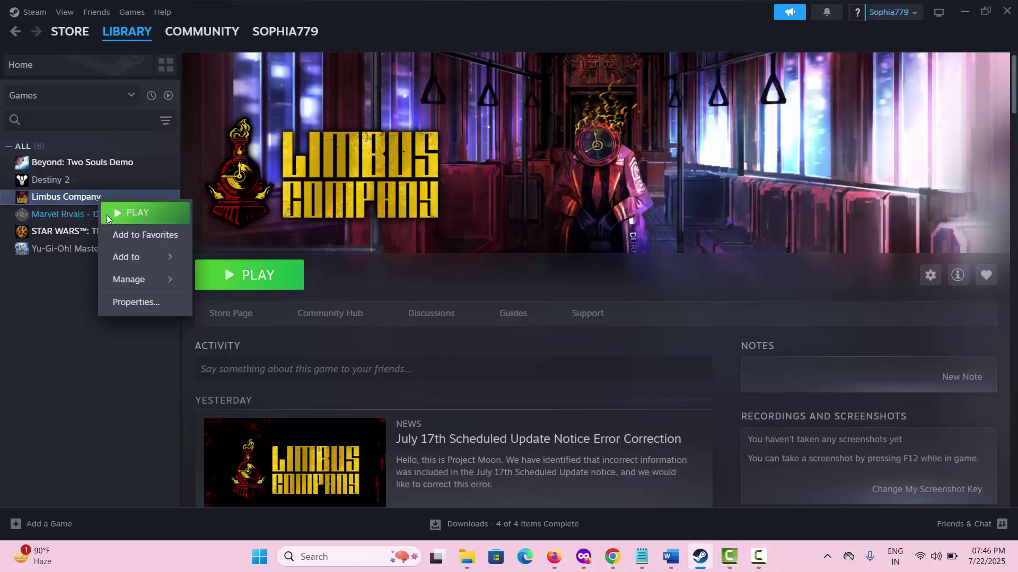
left_click(137, 304)
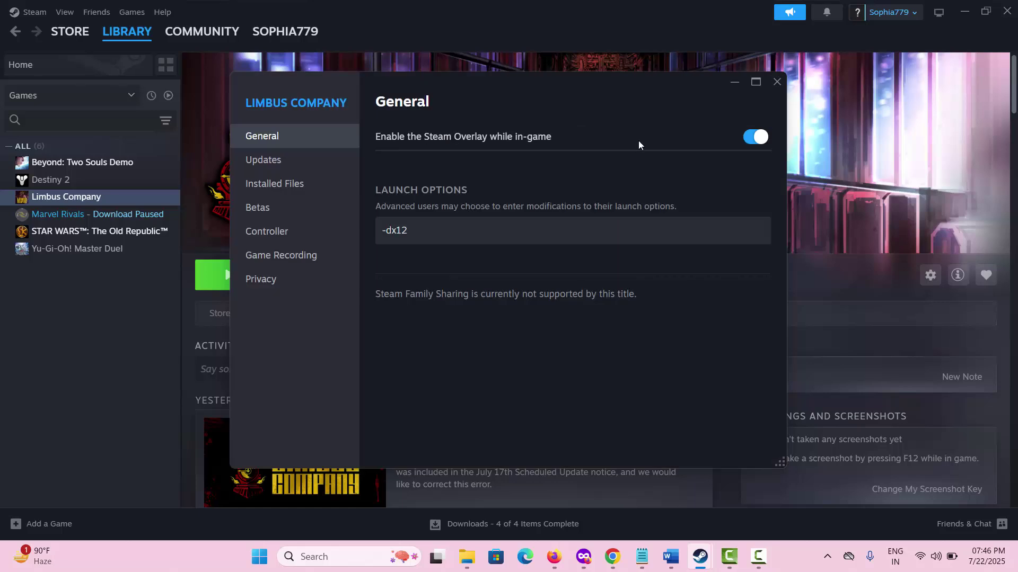
left_click(751, 141)
left_click(777, 81)
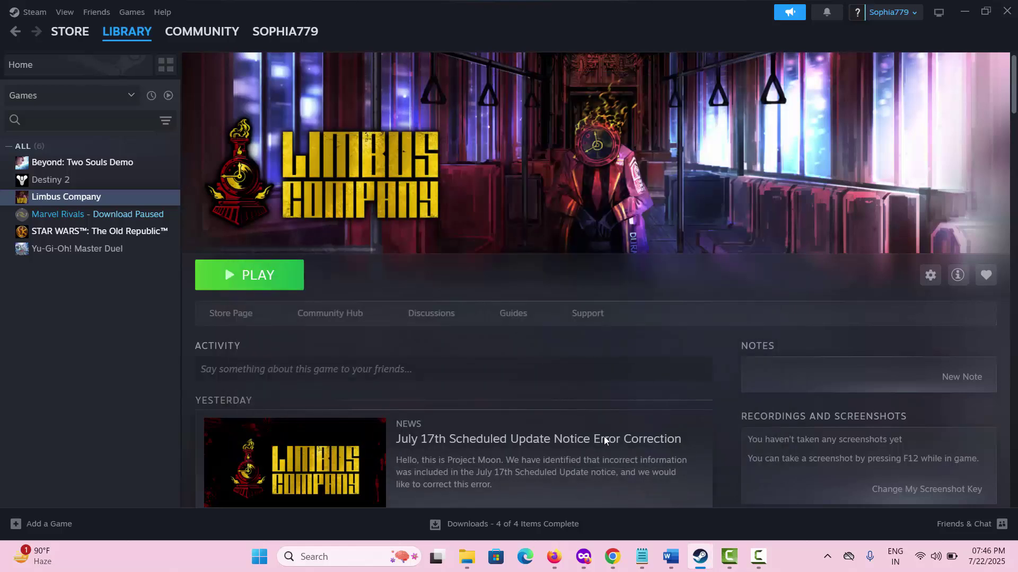
Check Method 7 in the Word document, and unlock the allowed apps list of Windows Defender Firewall for changes.
left_click(676, 557)
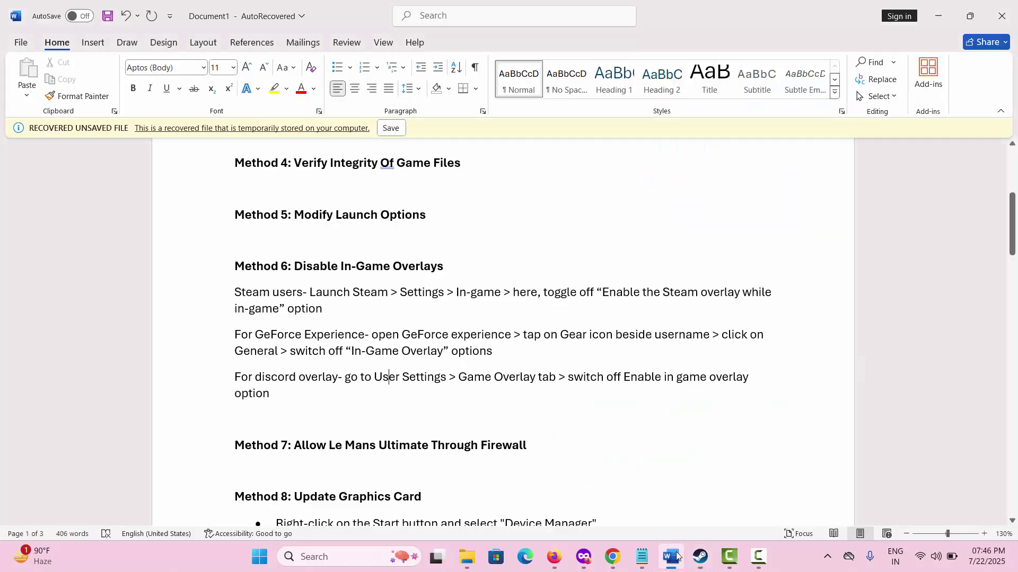
scroll(376, 387, "down", 3)
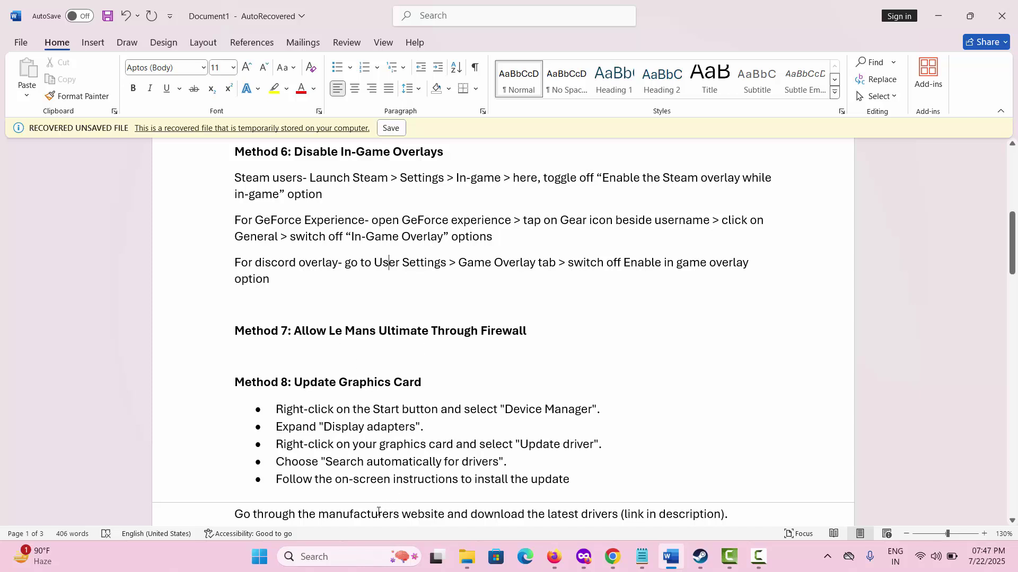
left_click(313, 556)
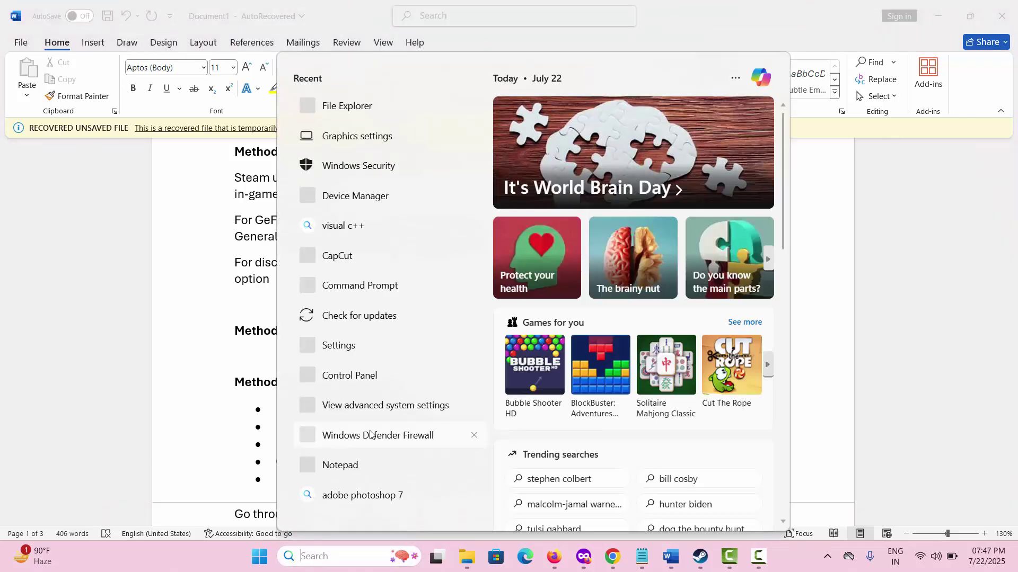
left_click(398, 444)
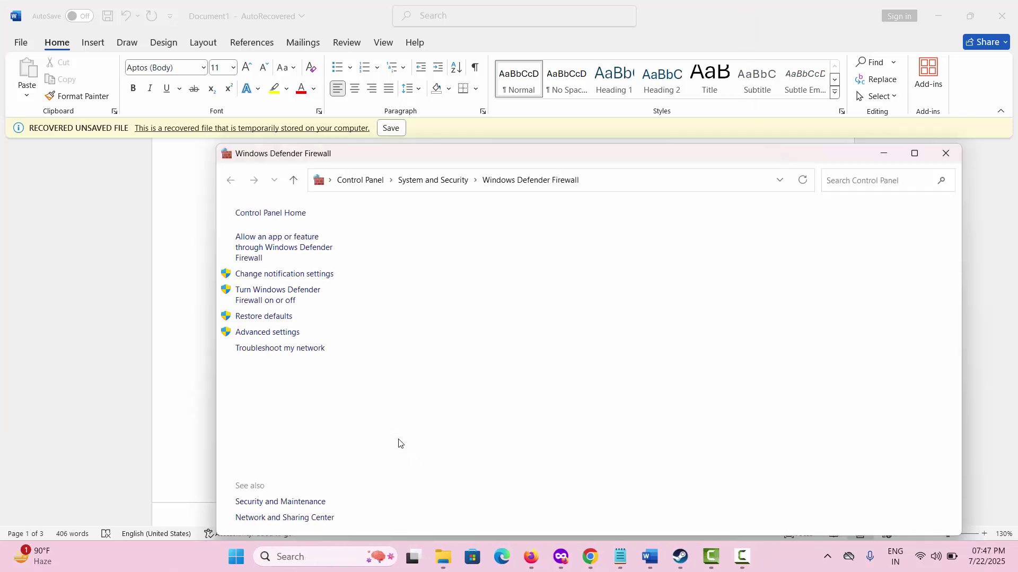
left_click(305, 250)
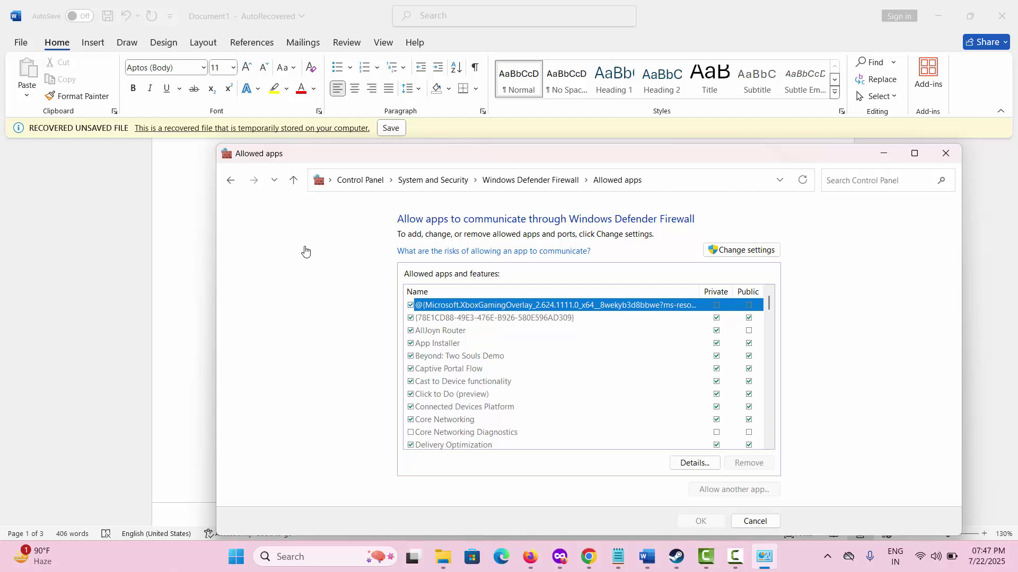
left_click(735, 255)
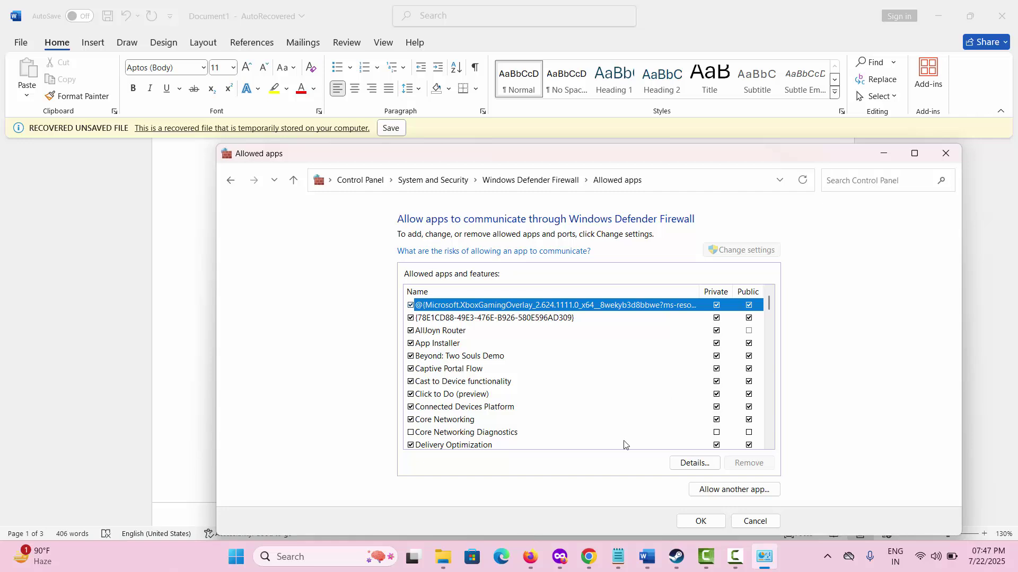
View the option for allowing another app, select Beyond: Two Souls Demo in the allowed apps list, and close the firewall window.
left_click(738, 497)
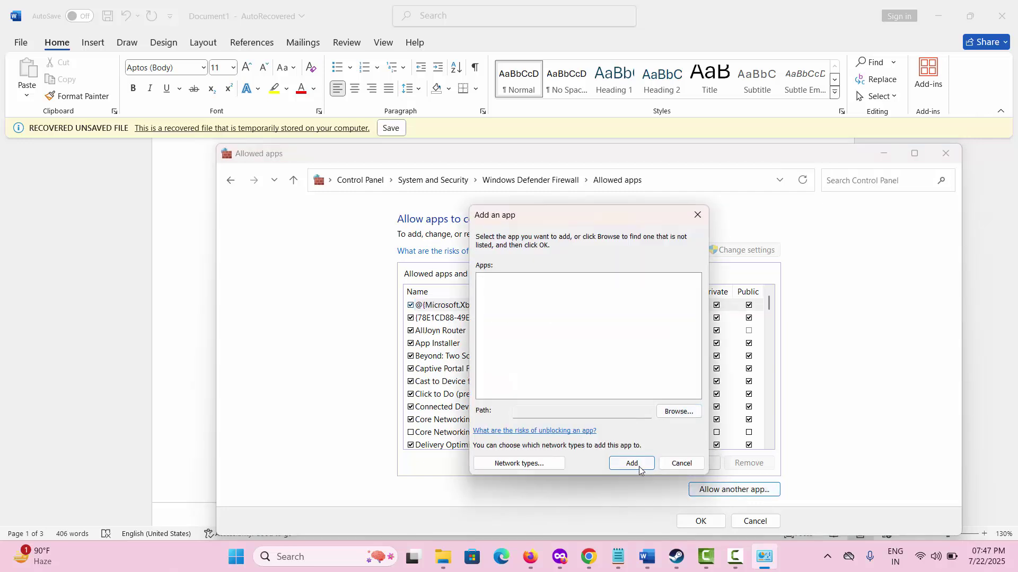
left_click(683, 464)
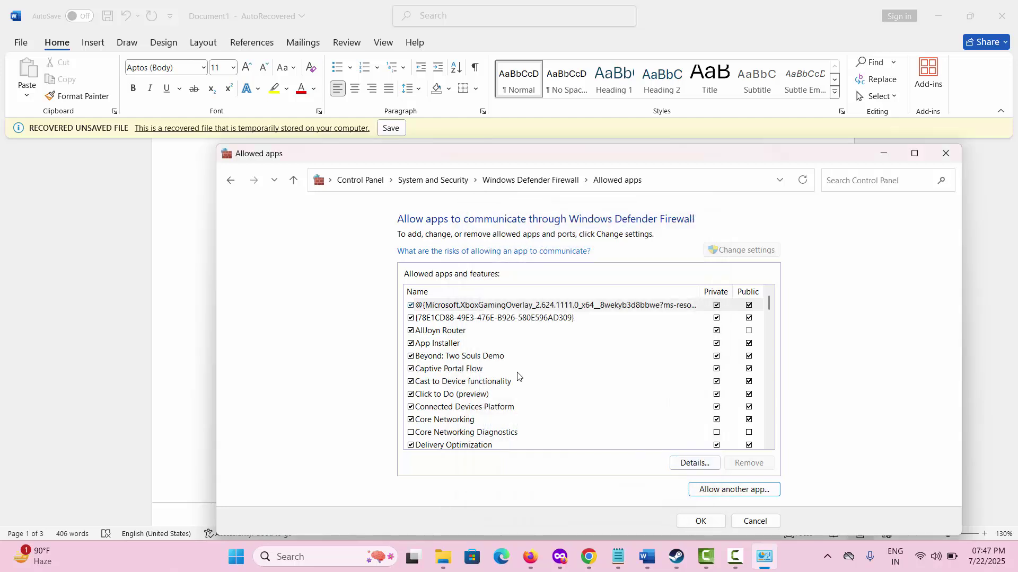
left_click(459, 358)
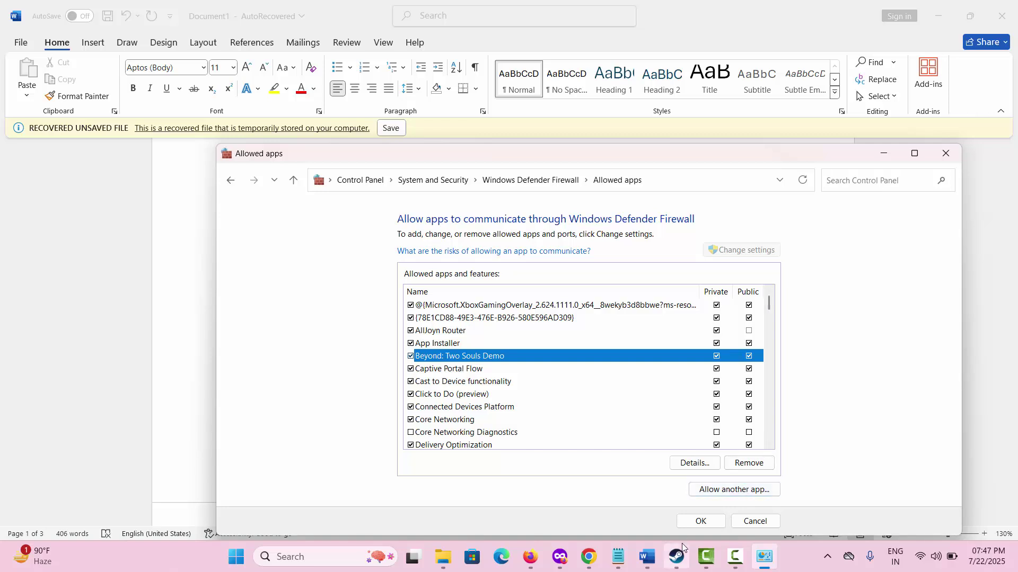
left_click(945, 154)
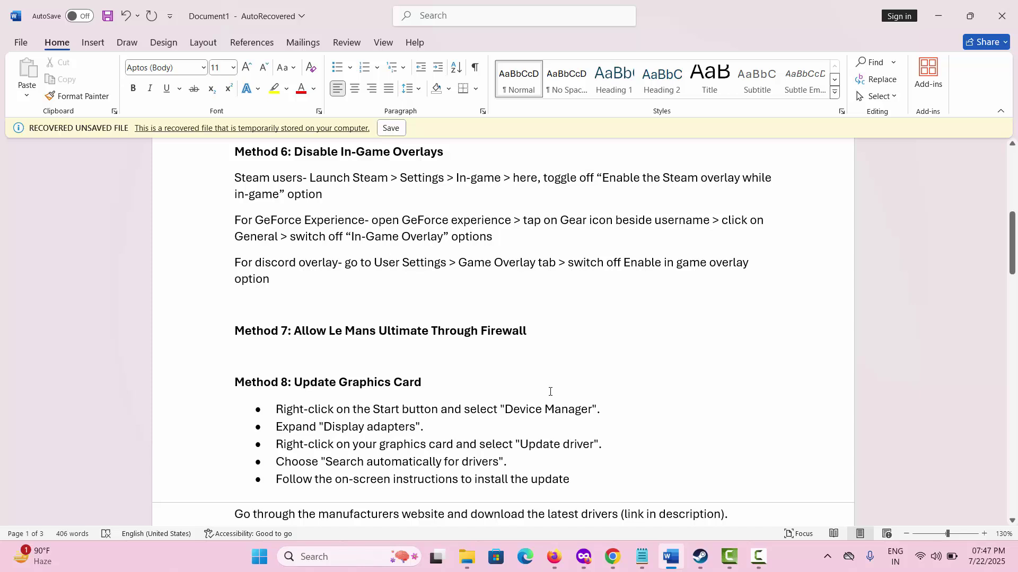
Read Method 8 on updating the graphics card in the Word document, and open Device Manager.
left_click(549, 391)
scroll(550, 391, "down", 2)
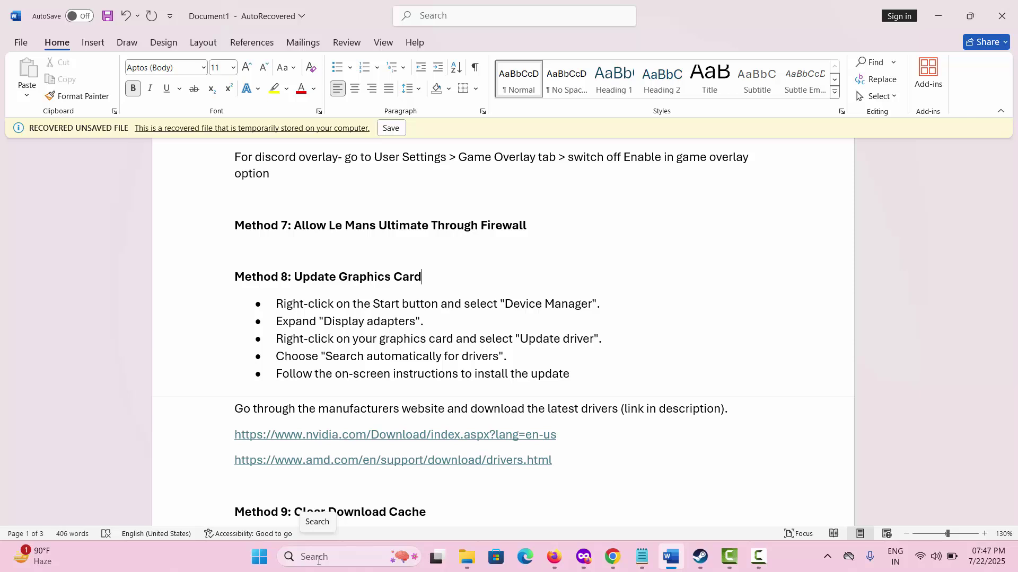
left_click(318, 557)
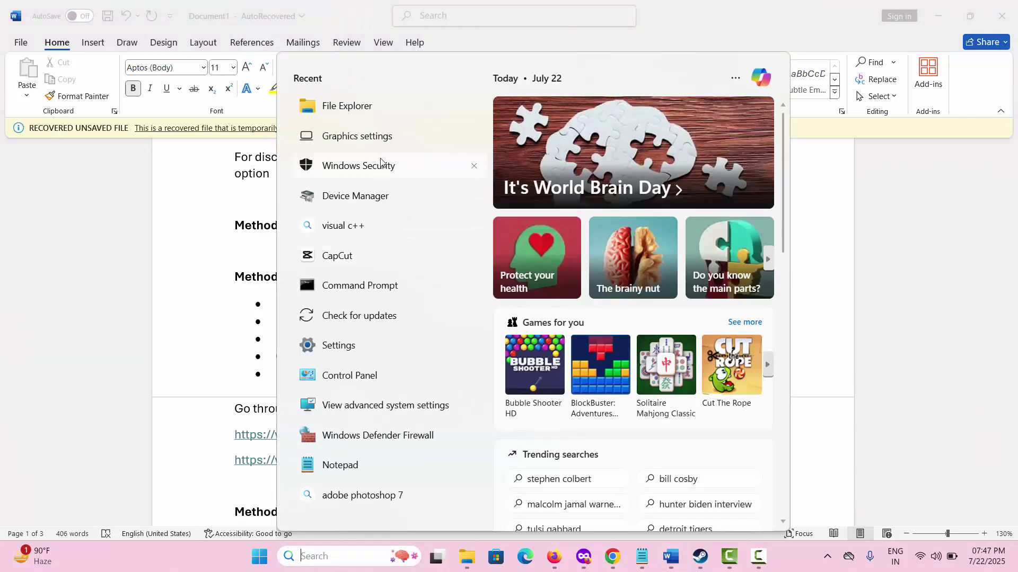
left_click(371, 198)
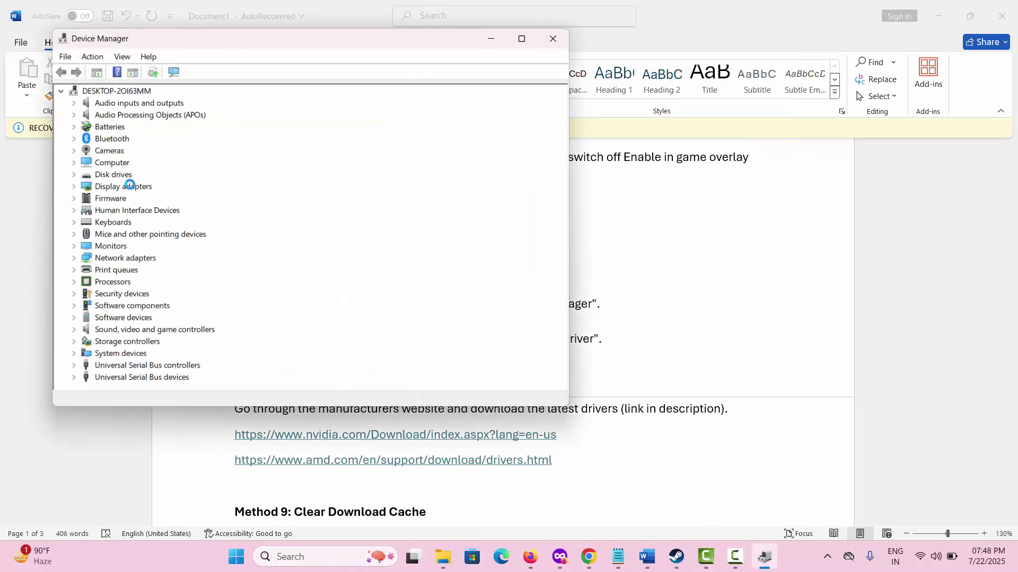
View the driver update options for the Intel(R) UHD Graphics display adapter, cancel the update, and close Device Manager.
left_click(74, 187)
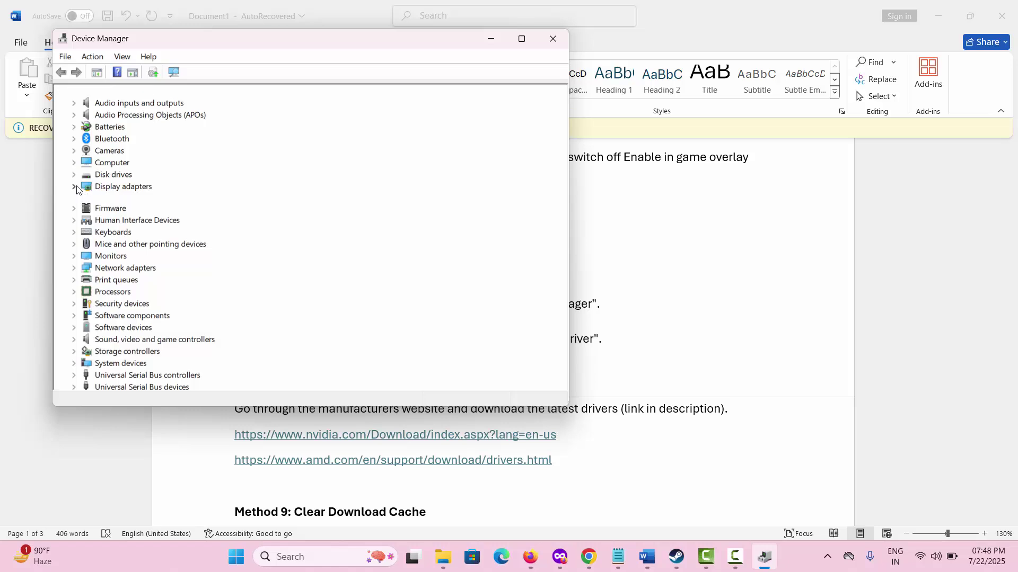
left_click(138, 198)
right_click(149, 198)
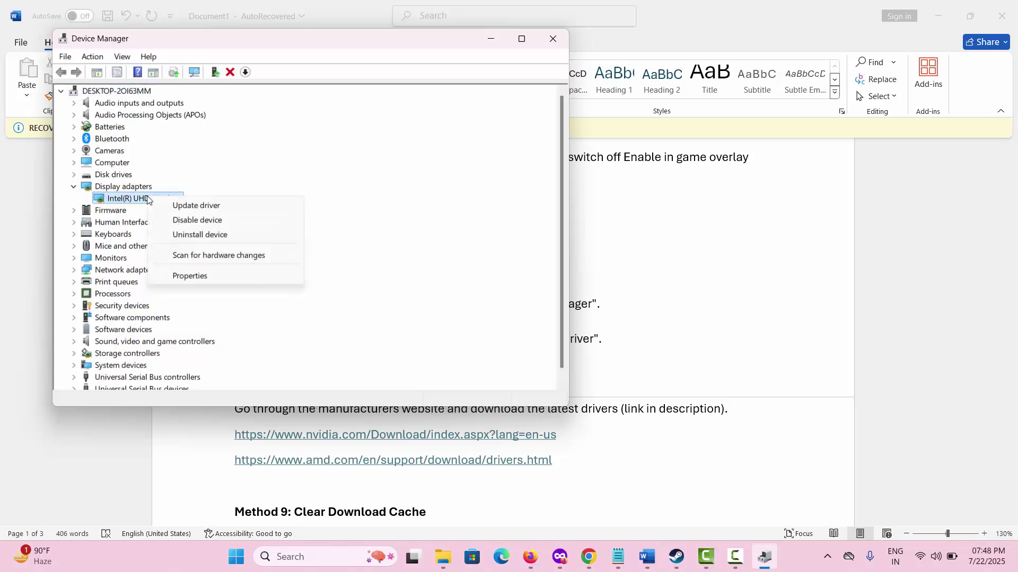
left_click(189, 206)
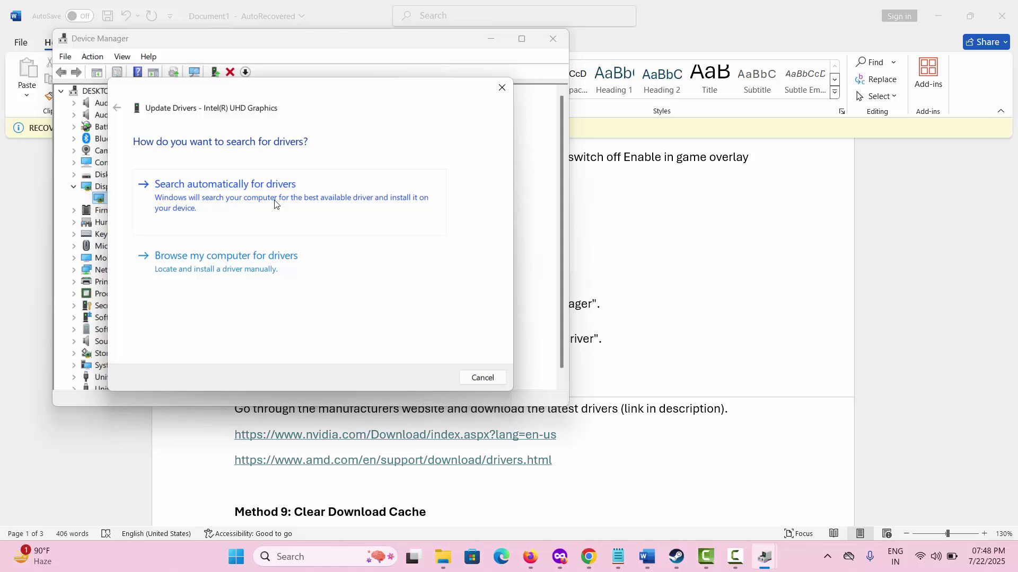
left_click(479, 380)
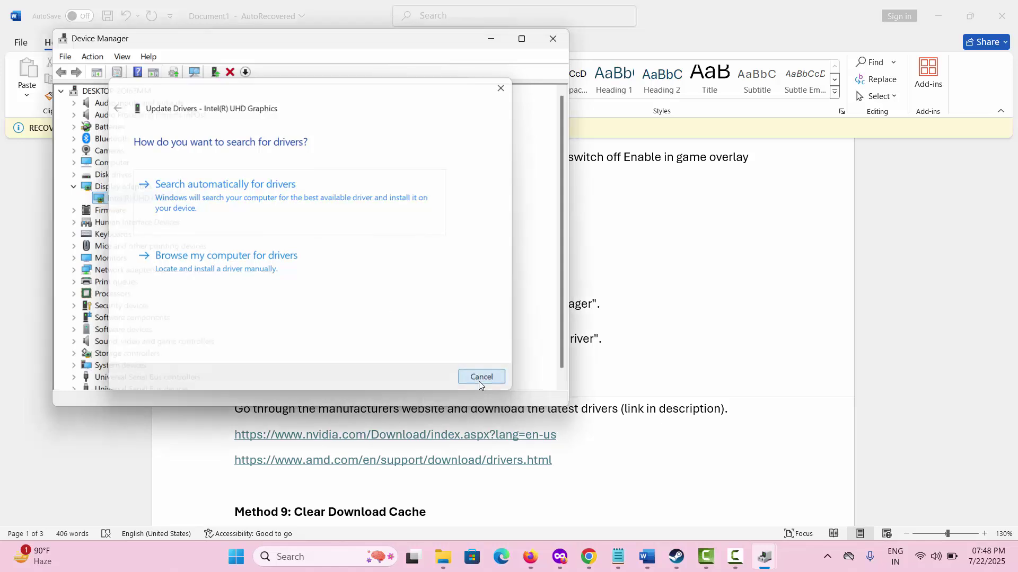
left_click(545, 44)
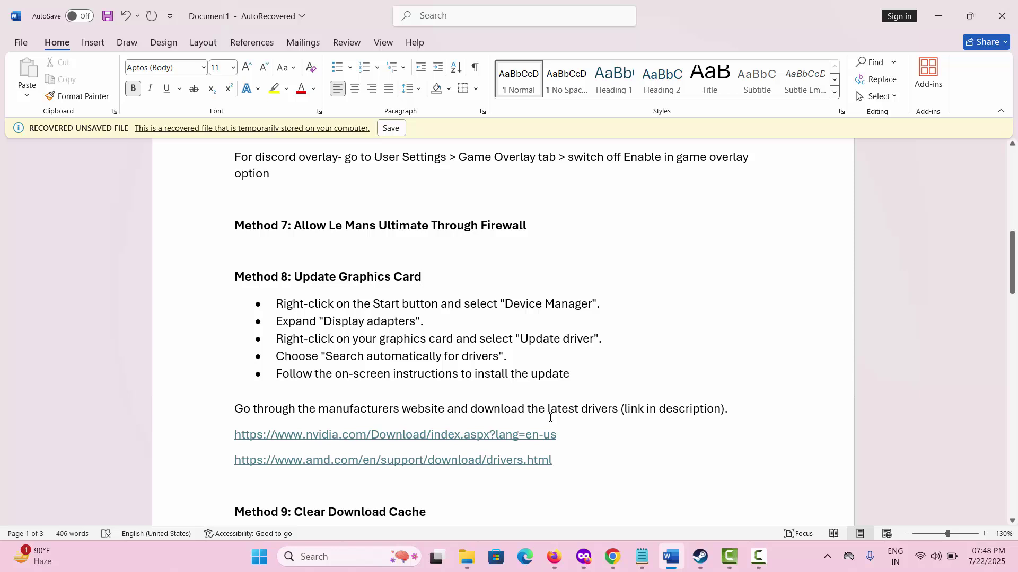
Check Method 9 in the Word document, view the Clear Download Cache option in Steam's download settings, and close the settings.
scroll(550, 417, "down", 3)
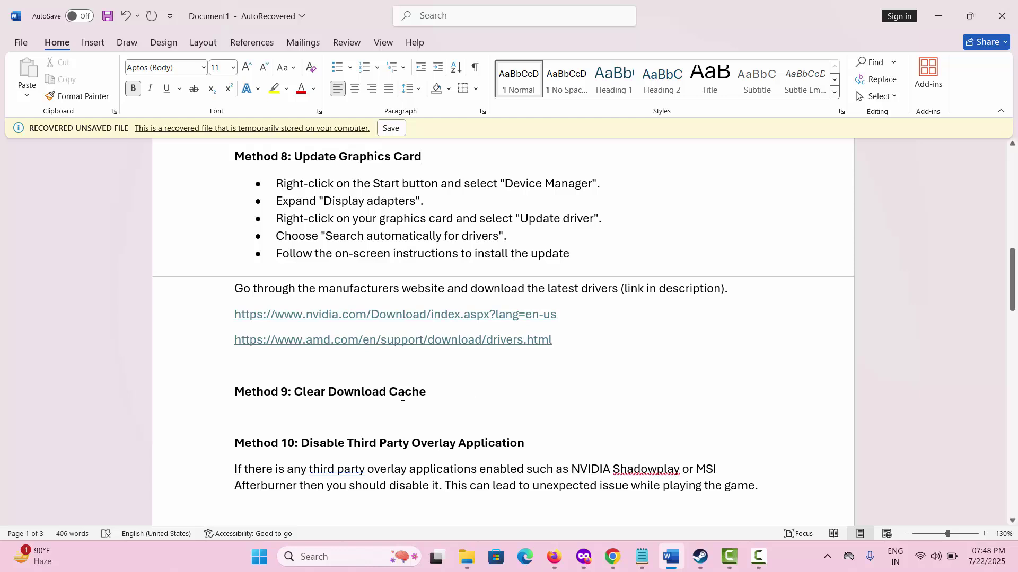
scroll(377, 443, "down", 3)
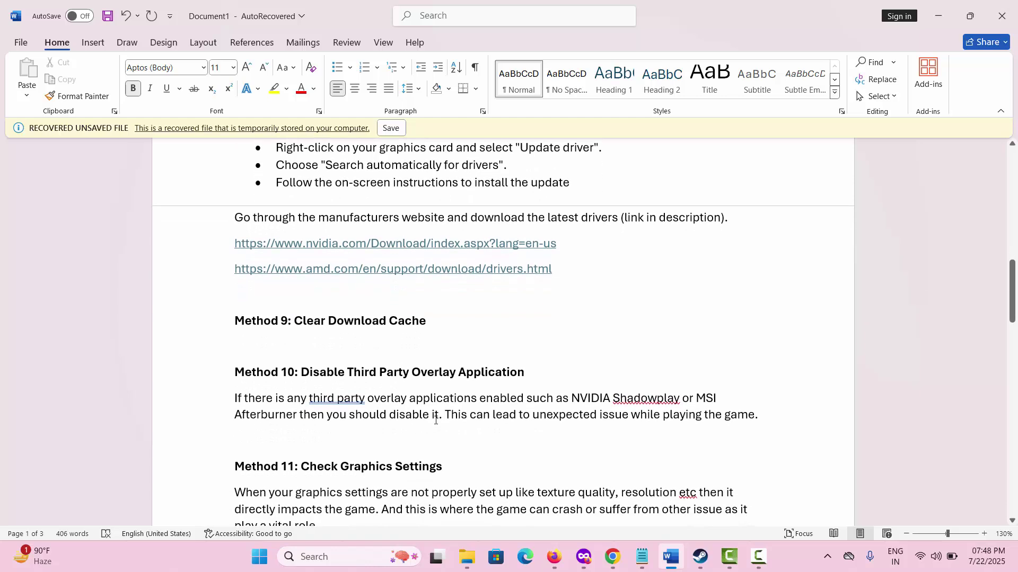
left_click(702, 557)
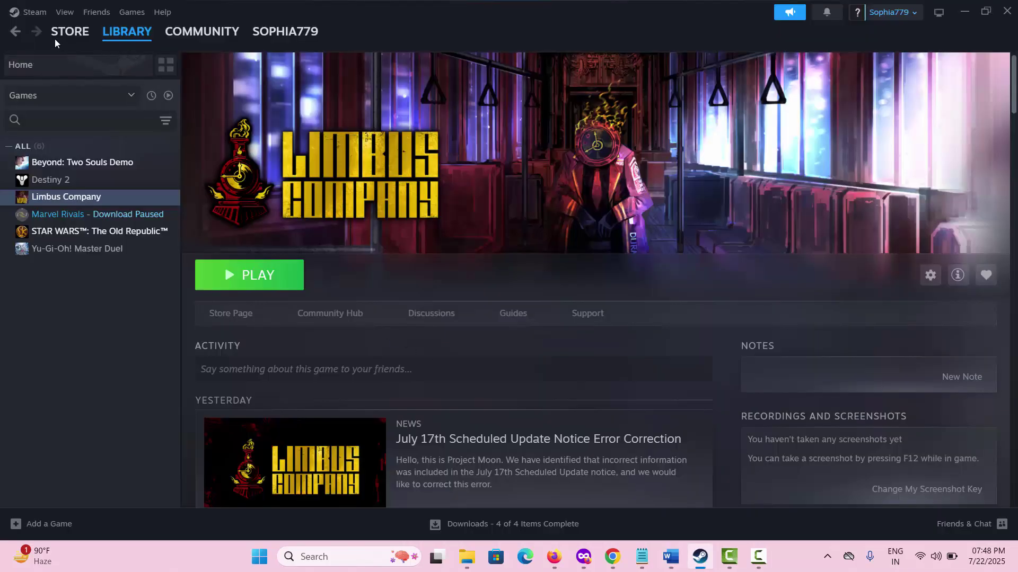
left_click(33, 17)
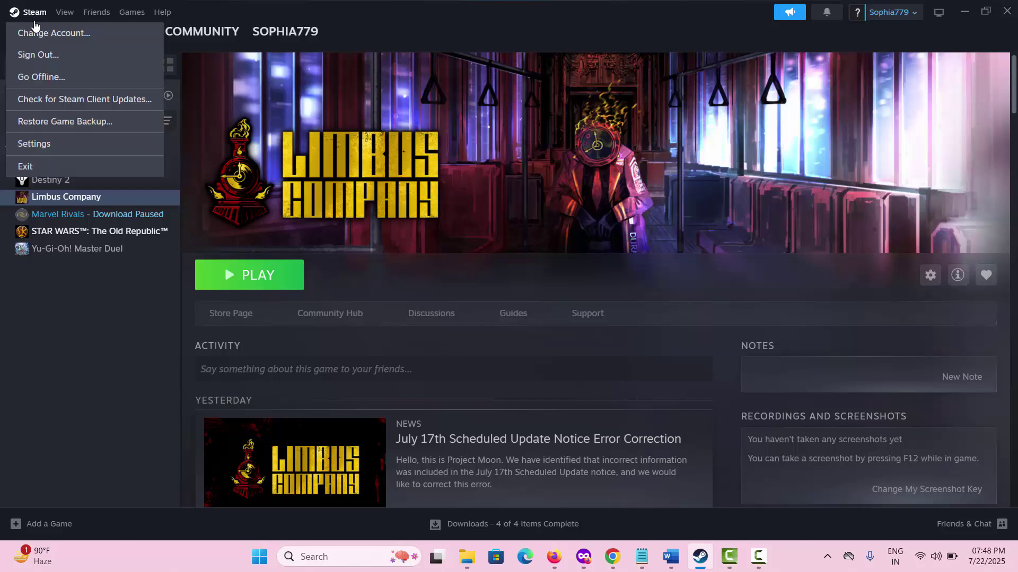
left_click(51, 147)
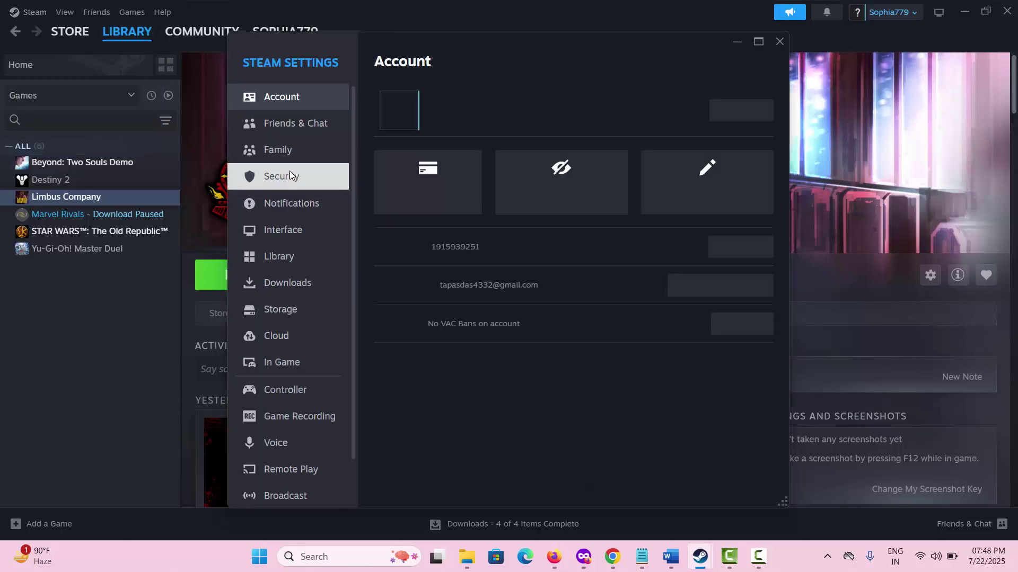
left_click(308, 295)
scroll(521, 430, "down", 1)
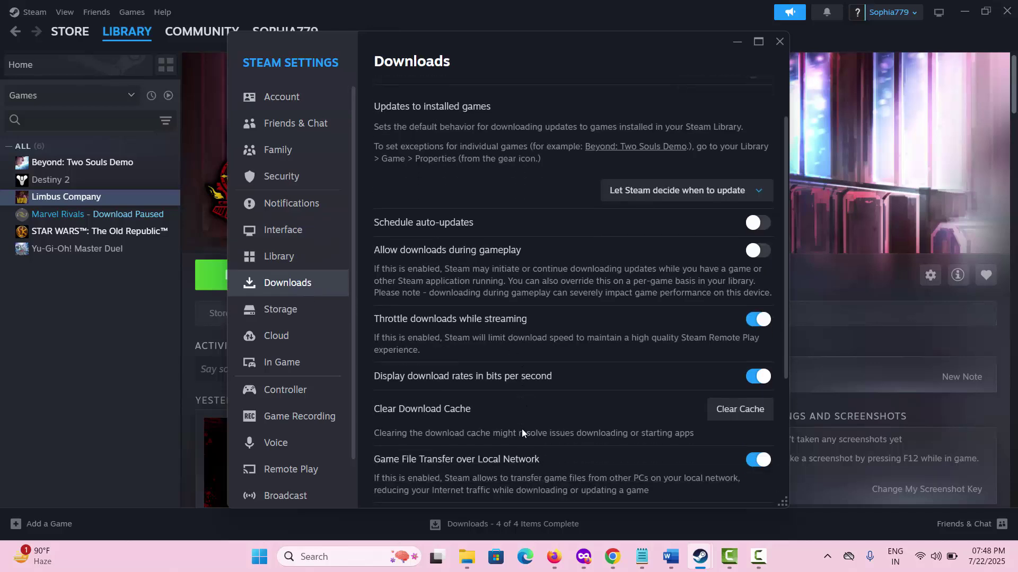
scroll(521, 428, "down", 2)
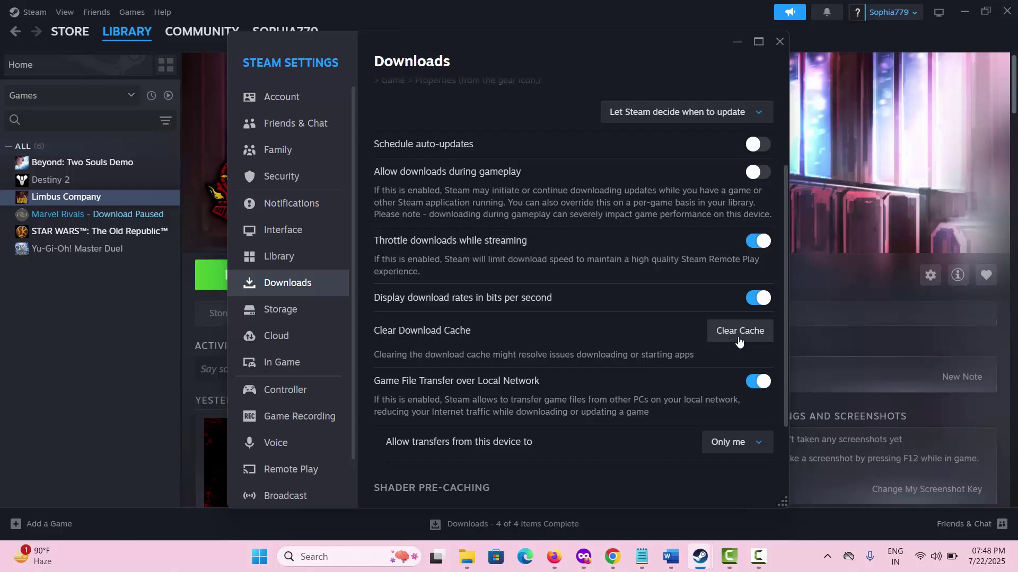
left_click(778, 42)
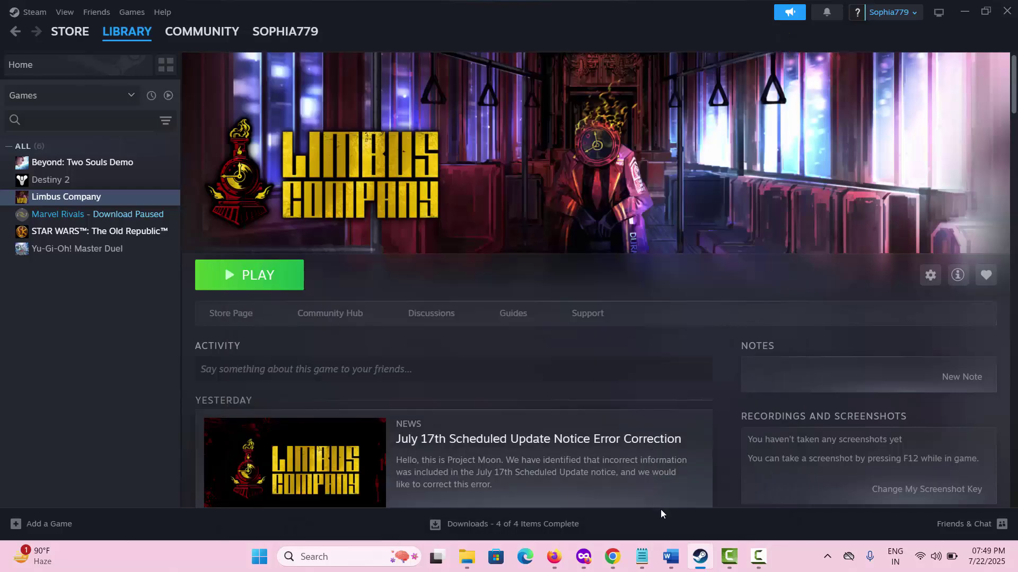
Read Methods 10 to 12 on overlay applications, graphics settings and background tasks in the Word document.
left_click(671, 558)
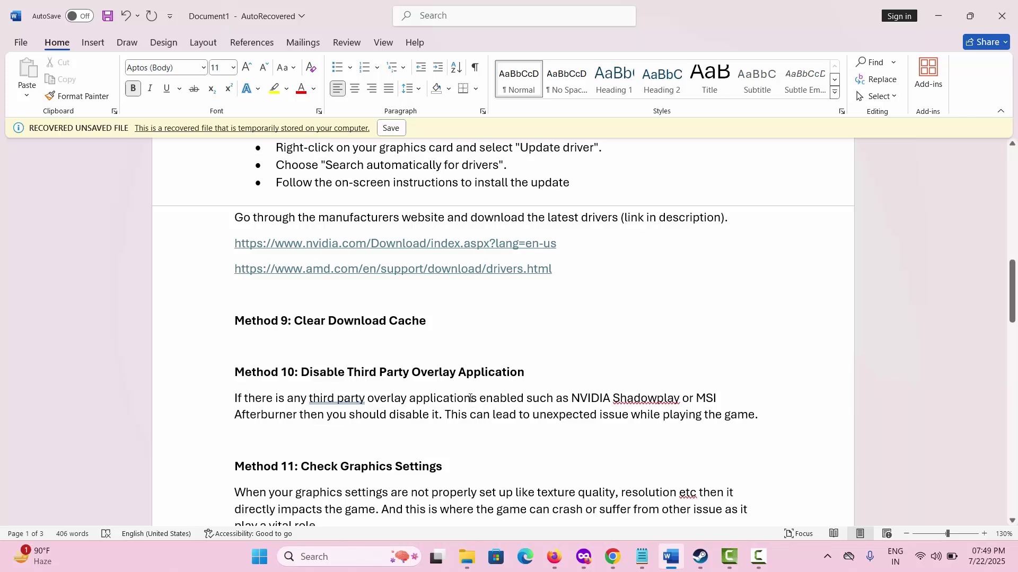
scroll(470, 398, "down", 5)
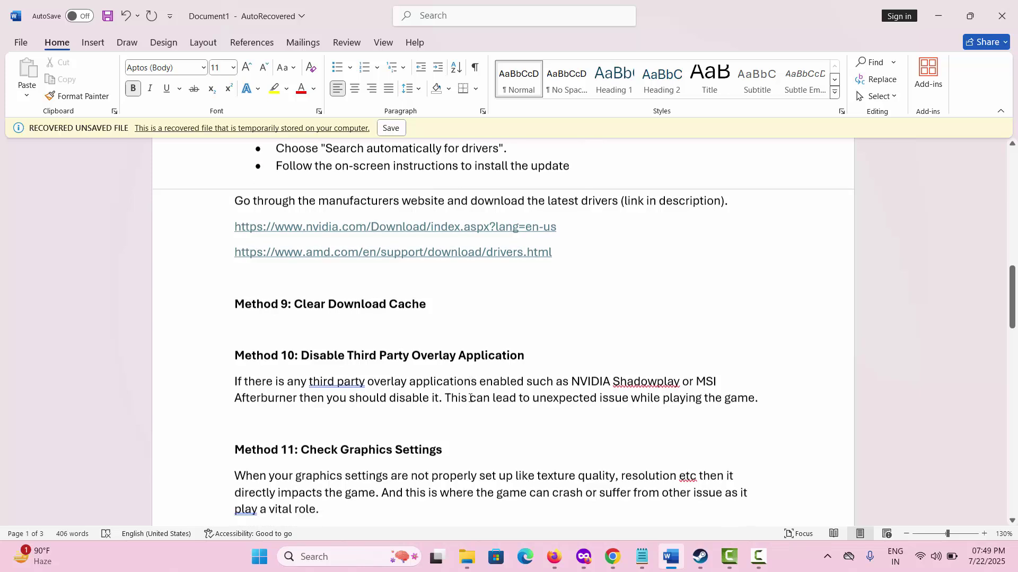
scroll(469, 398, "down", 1)
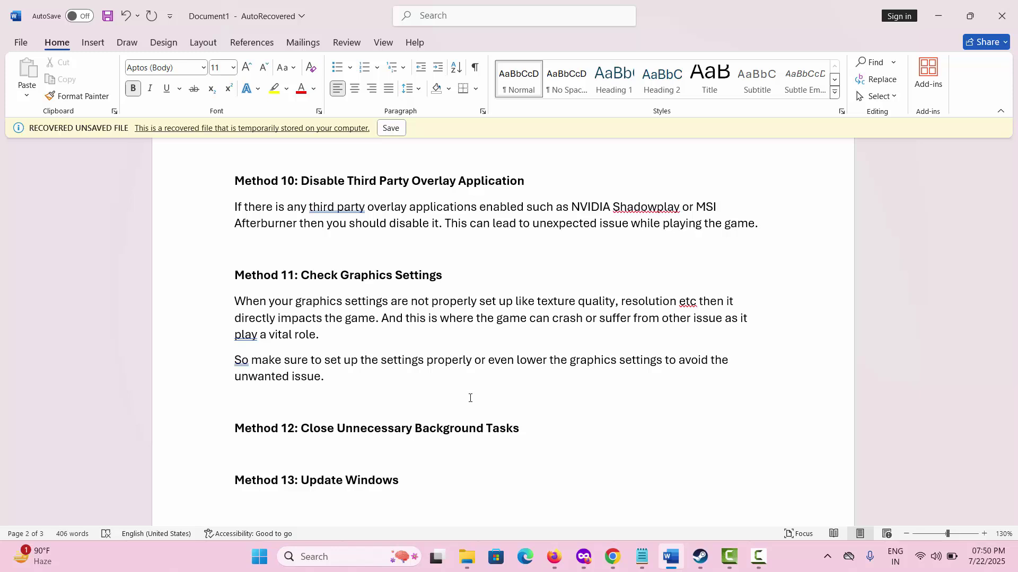
scroll(470, 398, "down", 4)
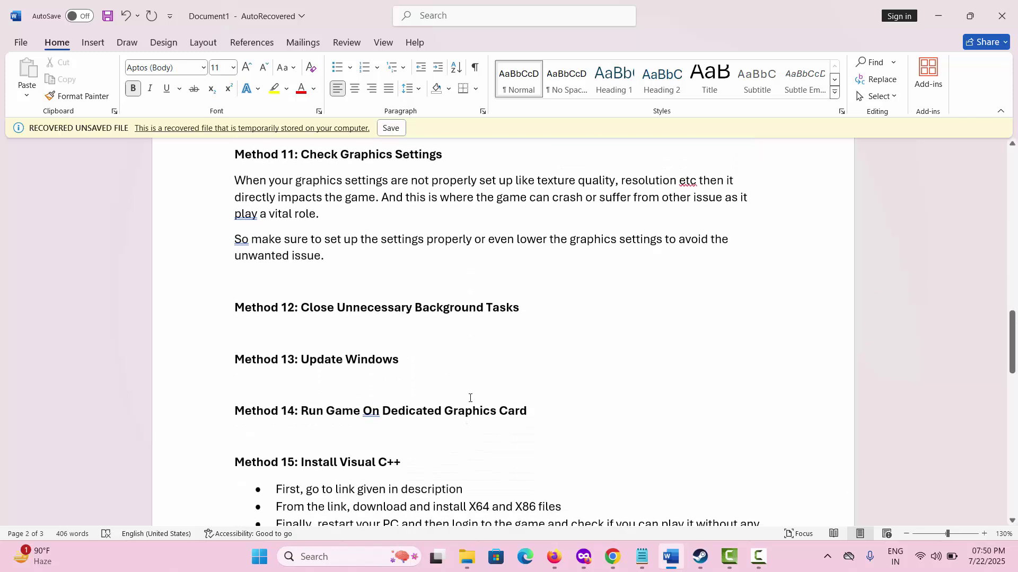
scroll(501, 398, "down", 2)
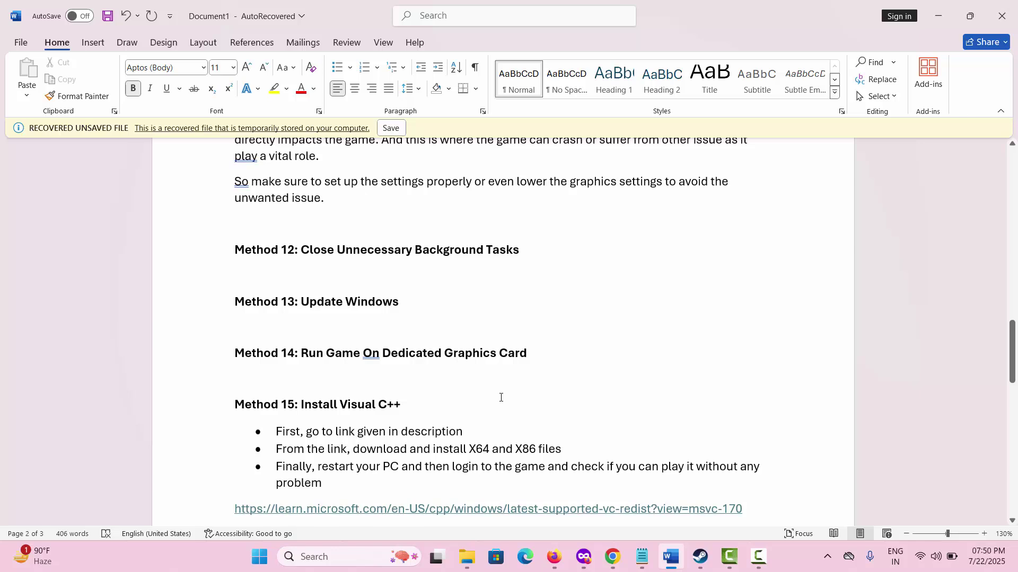
View the End task option for Google Chrome in Task Manager, and close Task Manager.
right_click(790, 569)
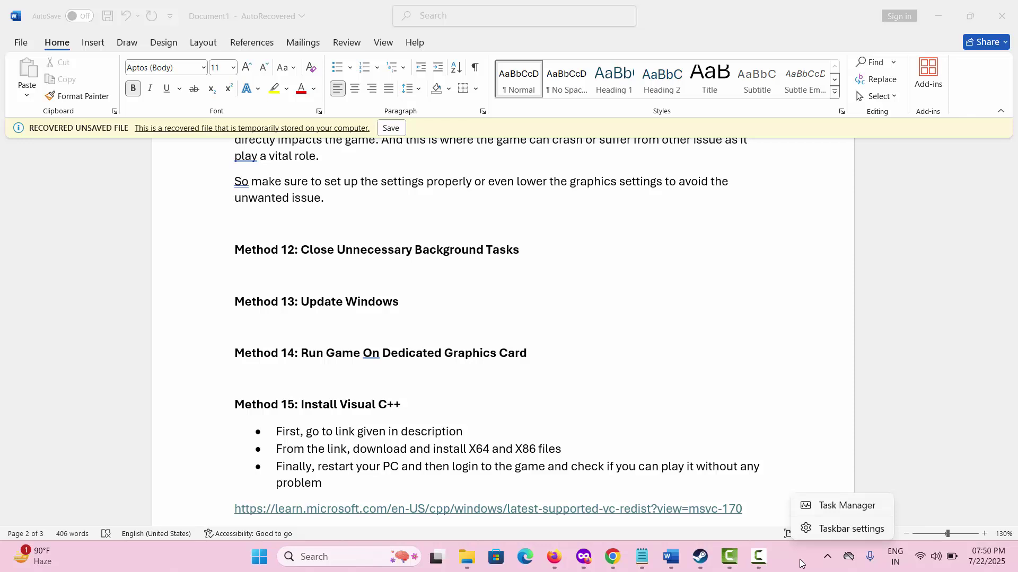
left_click(836, 507)
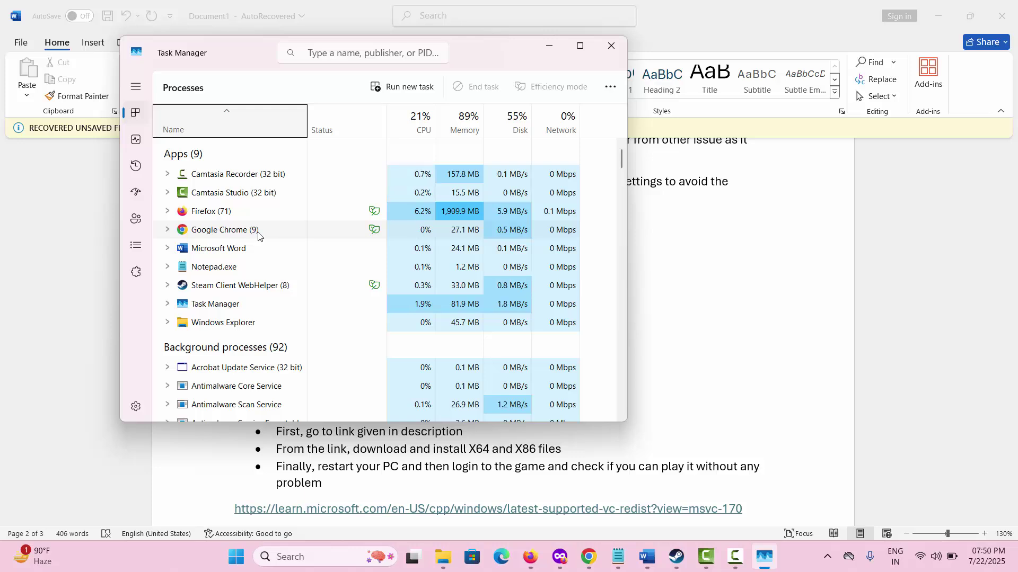
right_click(250, 234)
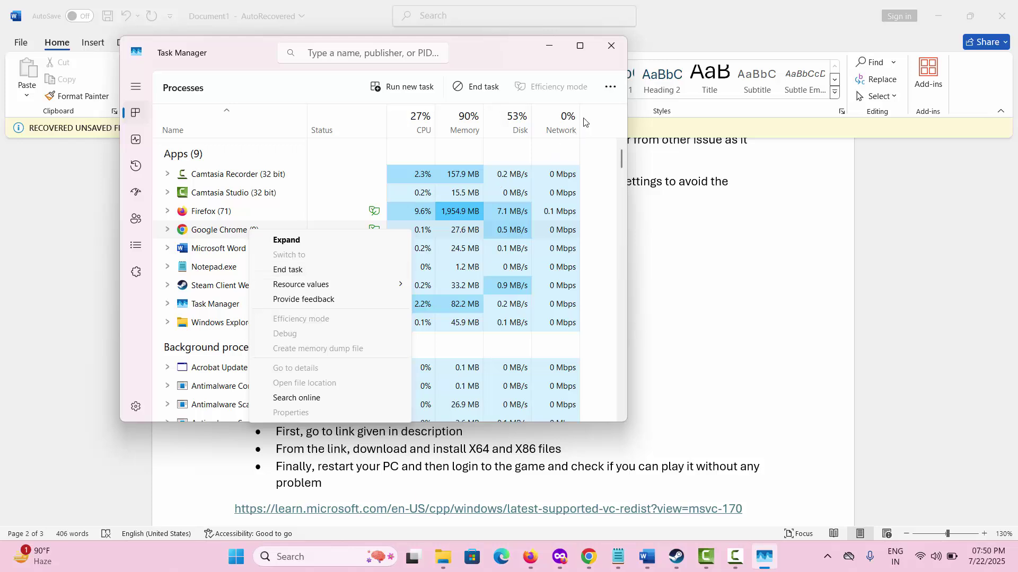
left_click(612, 45)
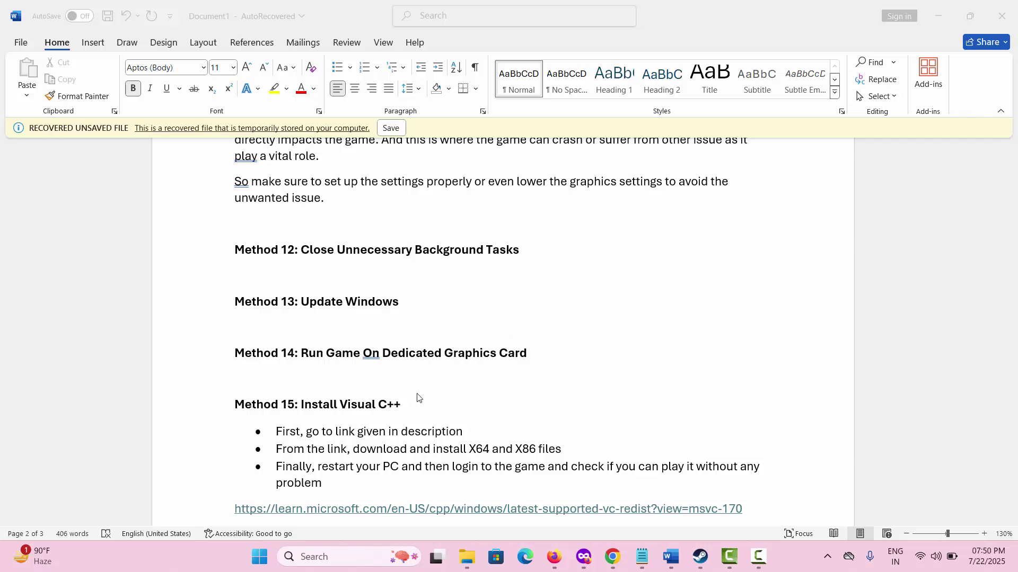
View the Windows Update page with its check for updates option, and close the settings.
left_click(326, 558)
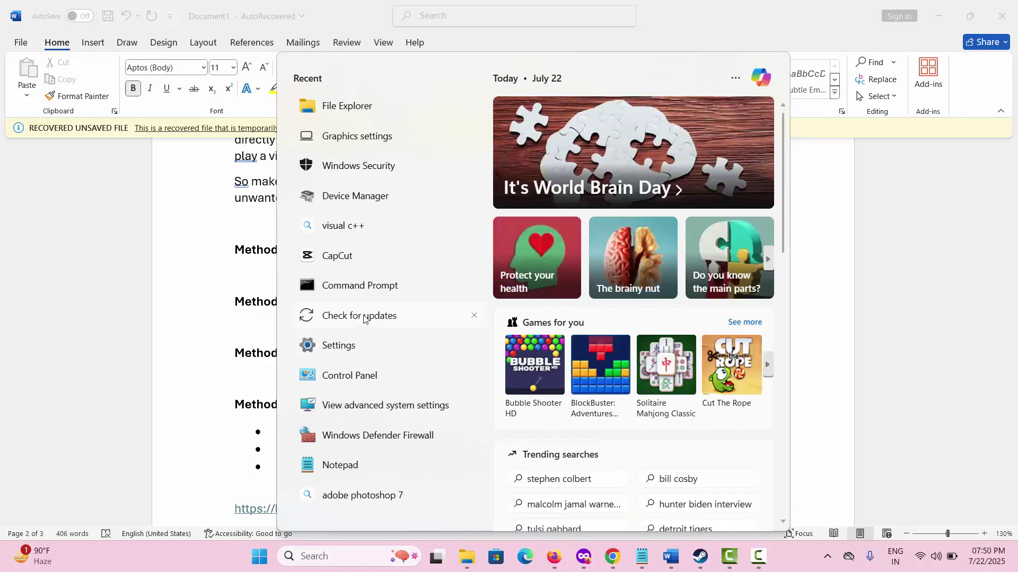
left_click(364, 318)
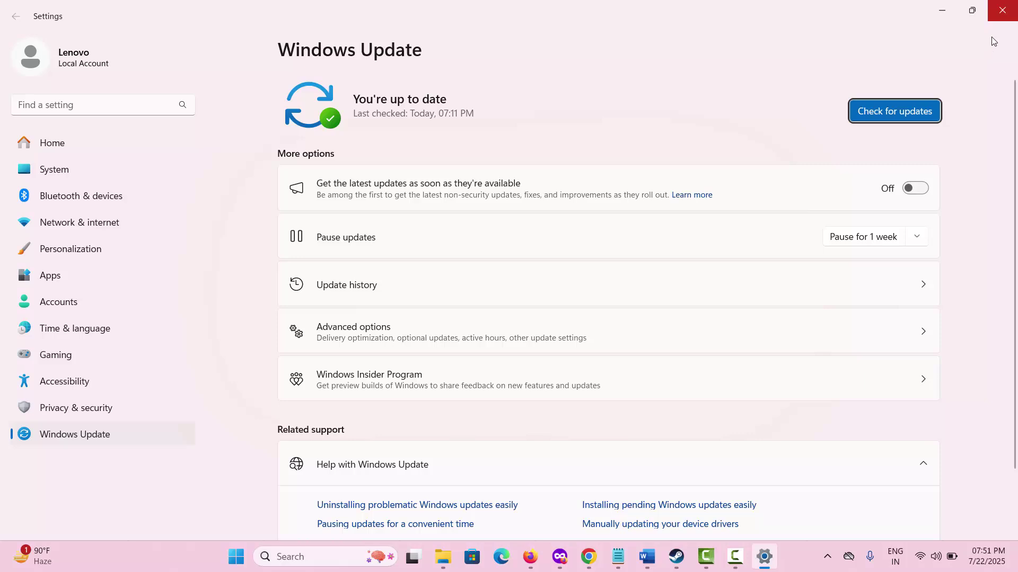
left_click(1002, 15)
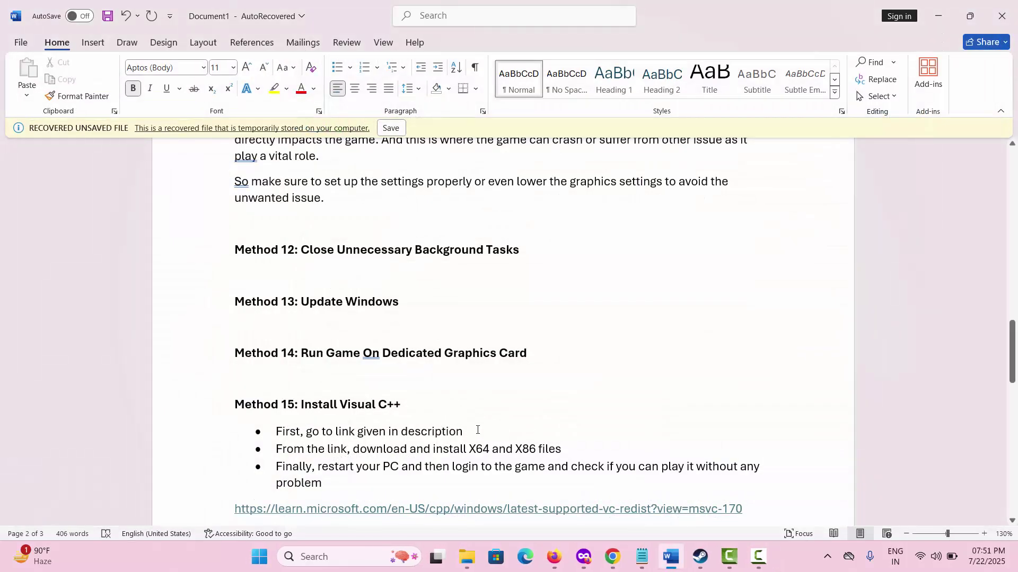
Open the Windows Graphics settings for Method 14, recheck the method list in the Word document, and return to the settings.
scroll(477, 430, "down", 1)
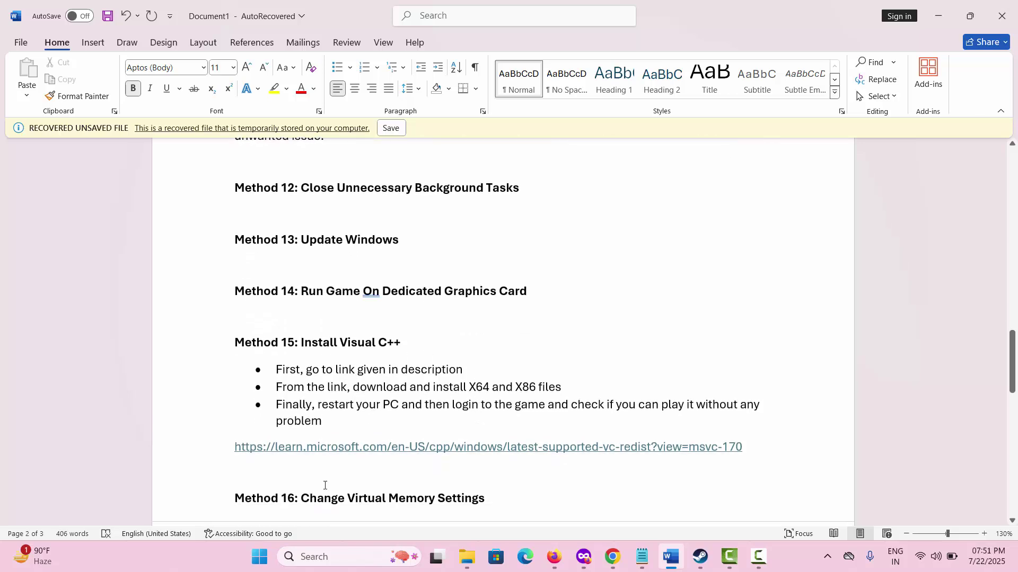
left_click(318, 559)
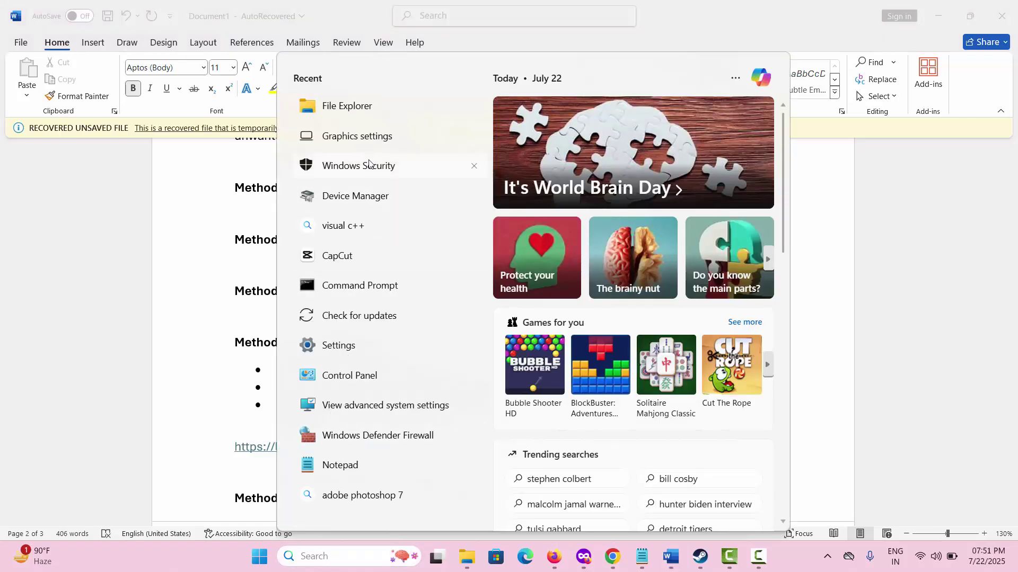
left_click(369, 139)
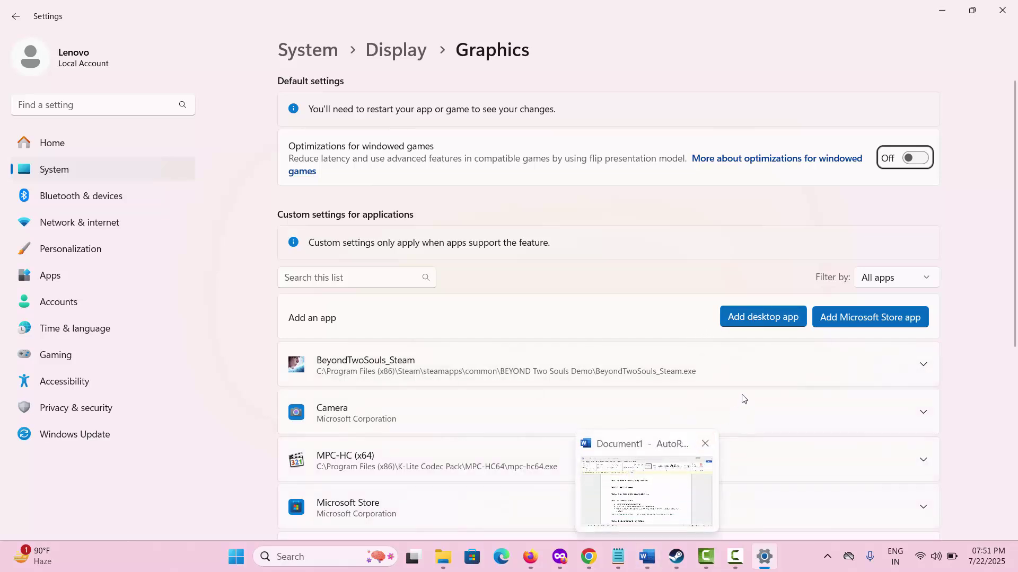
left_click(646, 562)
scroll(559, 460, "down", 3)
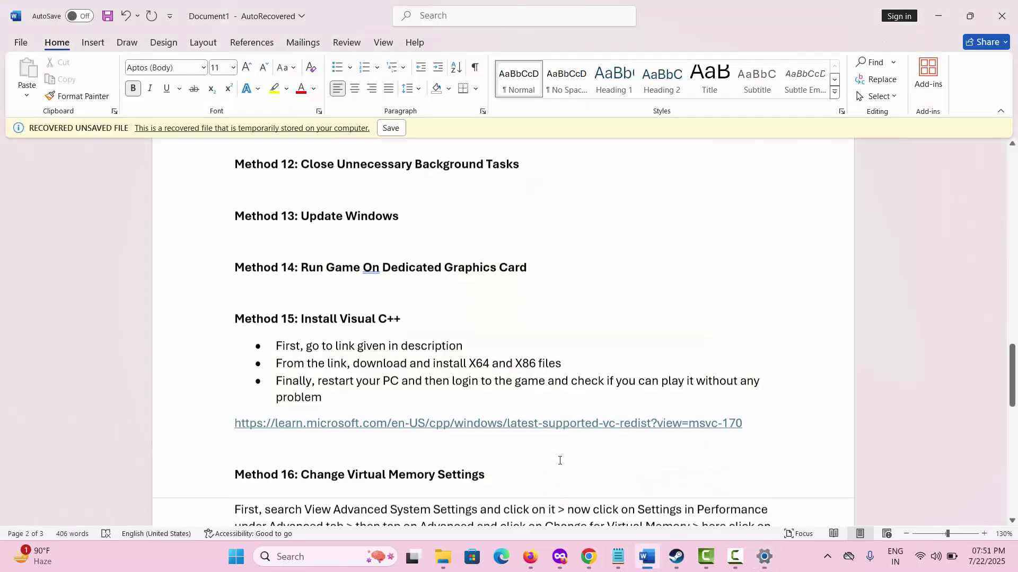
scroll(559, 460, "up", 3)
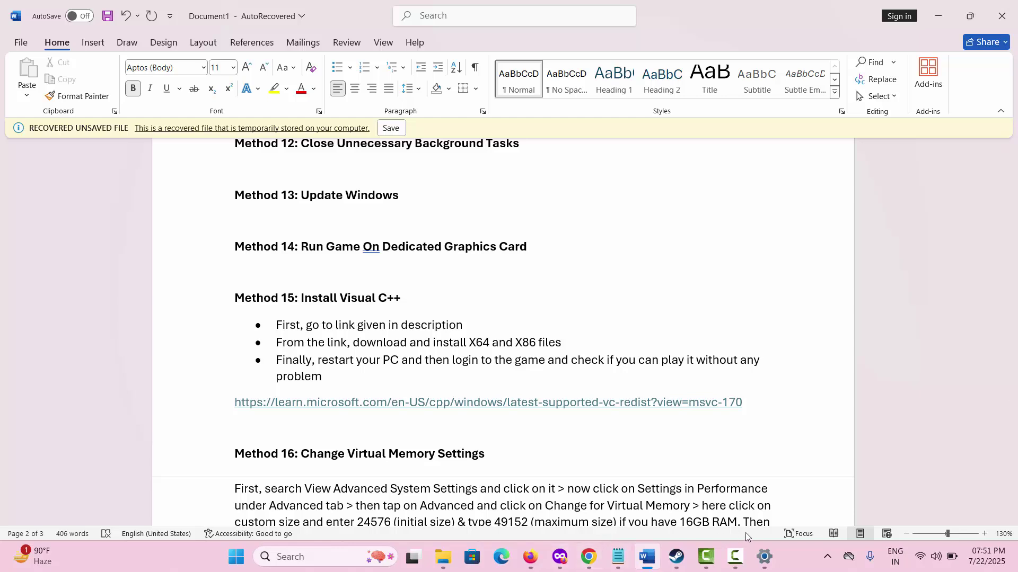
left_click(769, 558)
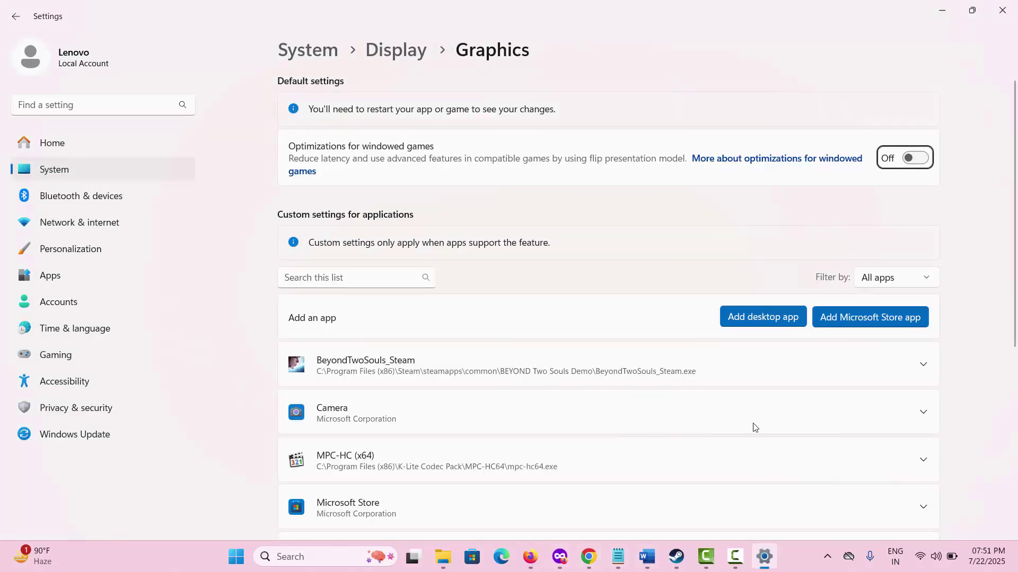
View the dialog for adding a desktop app, cancel it, and check the BeyondTwoSouls_Steam entry in the custom graphics settings.
left_click(746, 318)
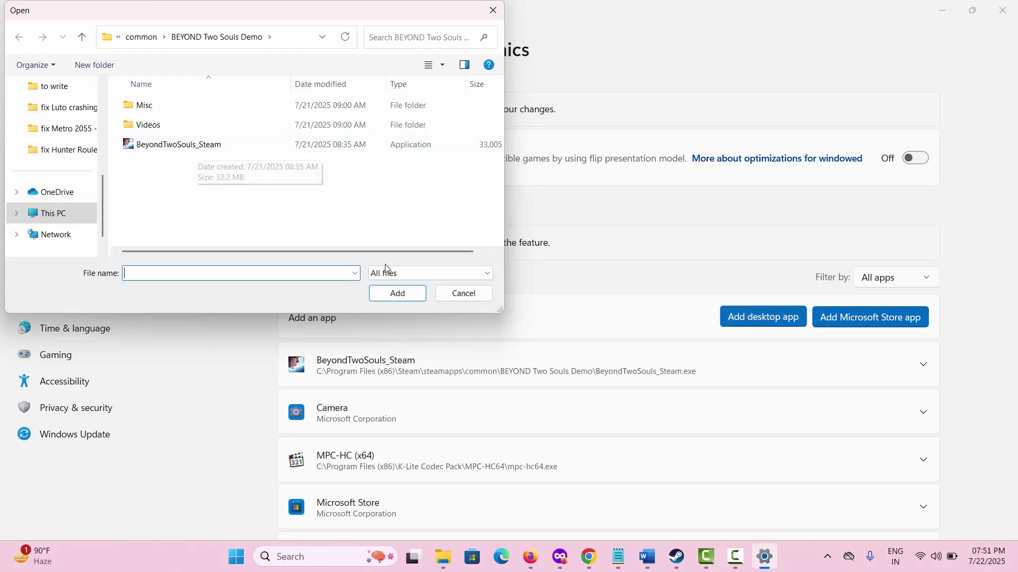
left_click(464, 294)
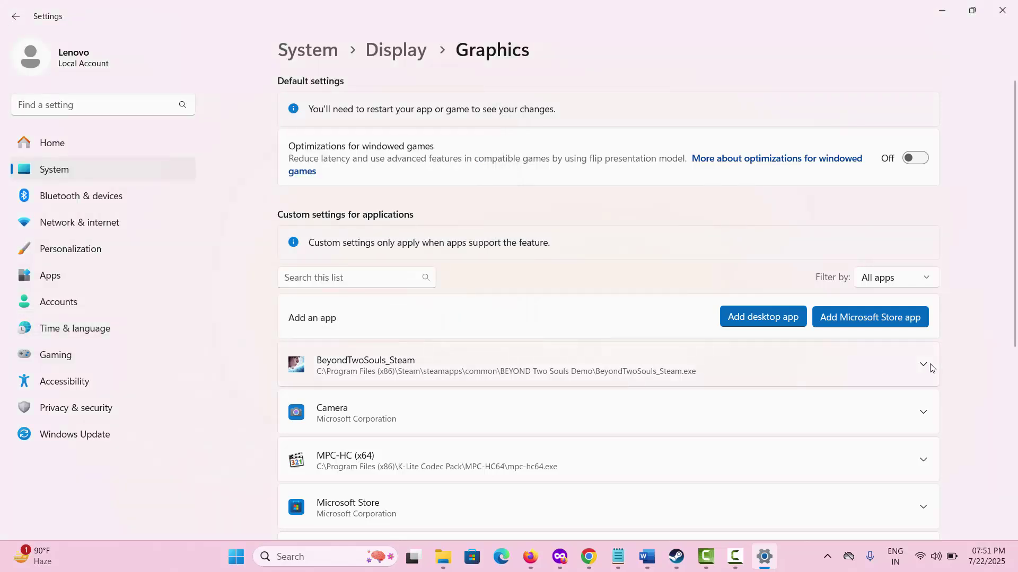
left_click(925, 367)
left_click(930, 367)
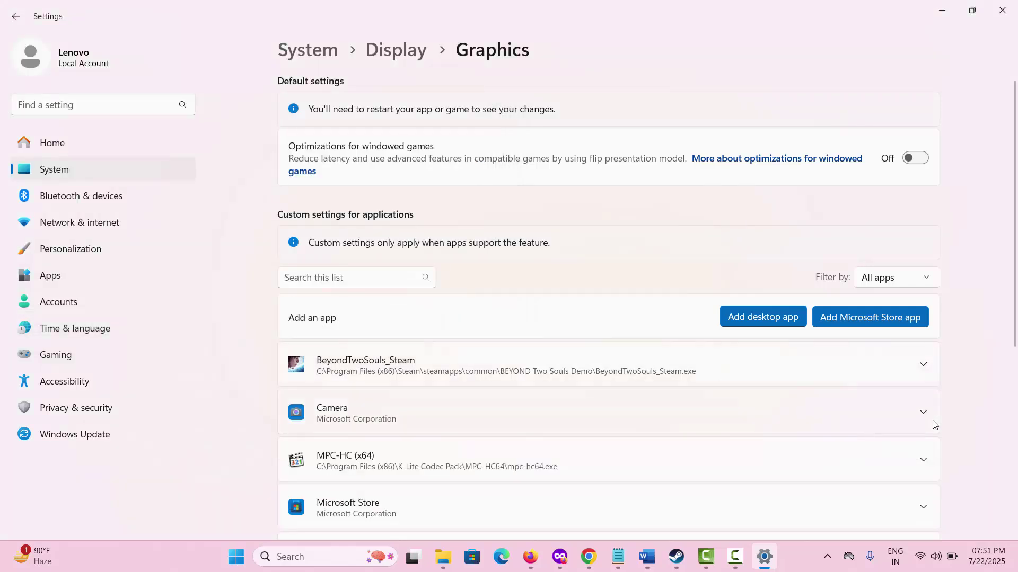
Switch the GPU preference of SWTOR Launcher to Let Windows decide (High performance) and back to High Performance (Intel(R) UHD Graphics).
scroll(932, 422, "down", 6)
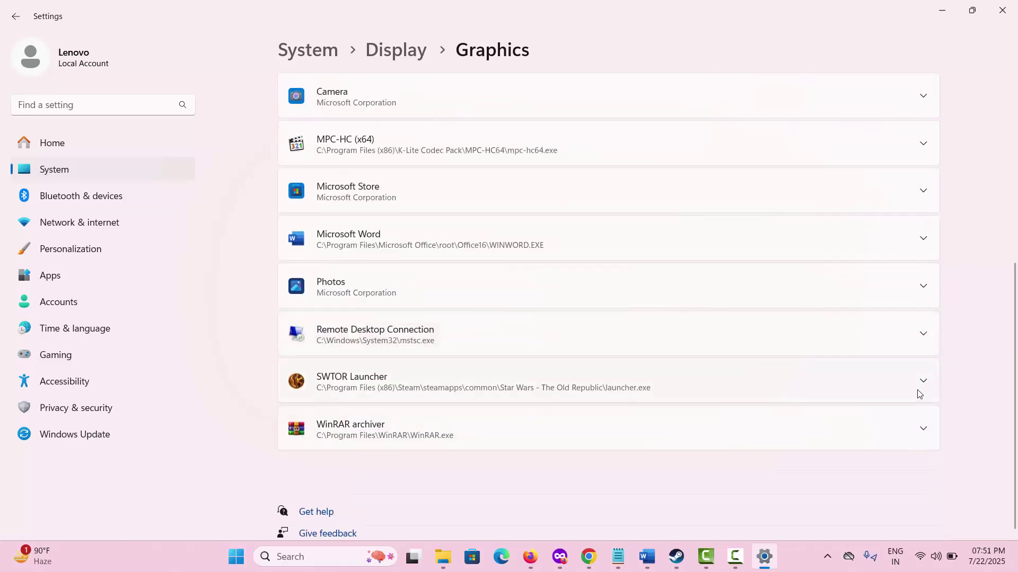
left_click(921, 381)
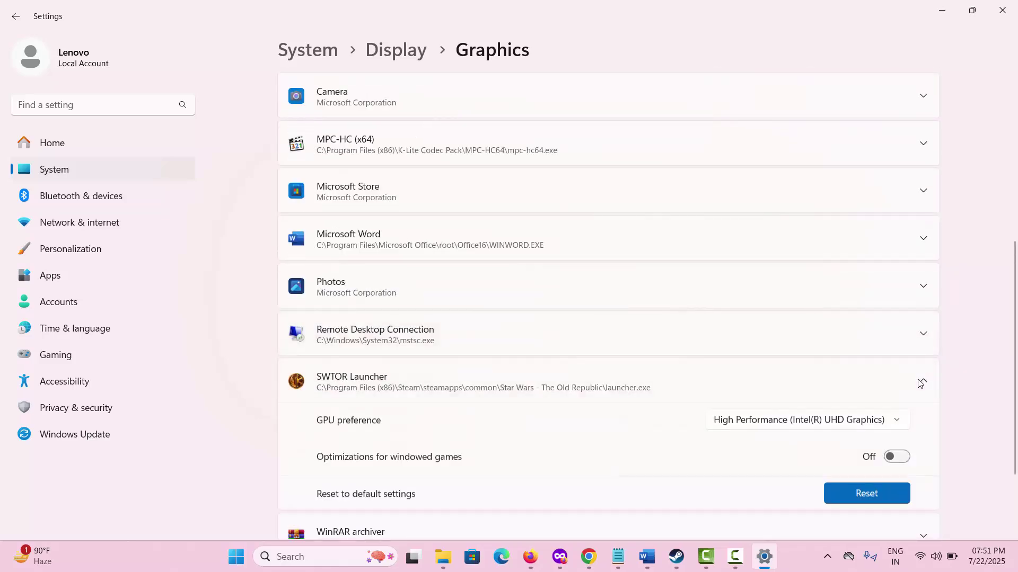
left_click(838, 429)
left_click(800, 371)
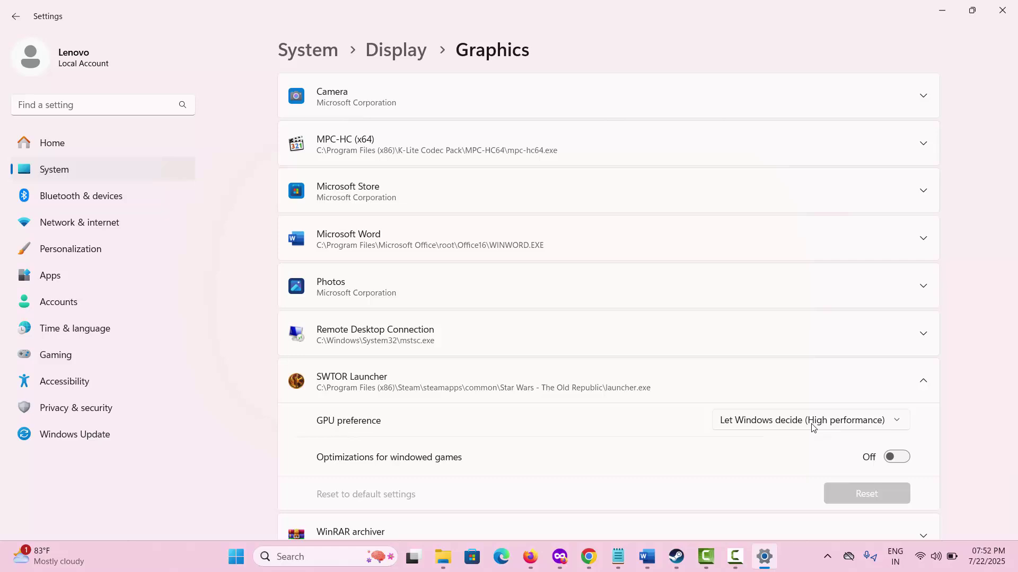
left_click(843, 427)
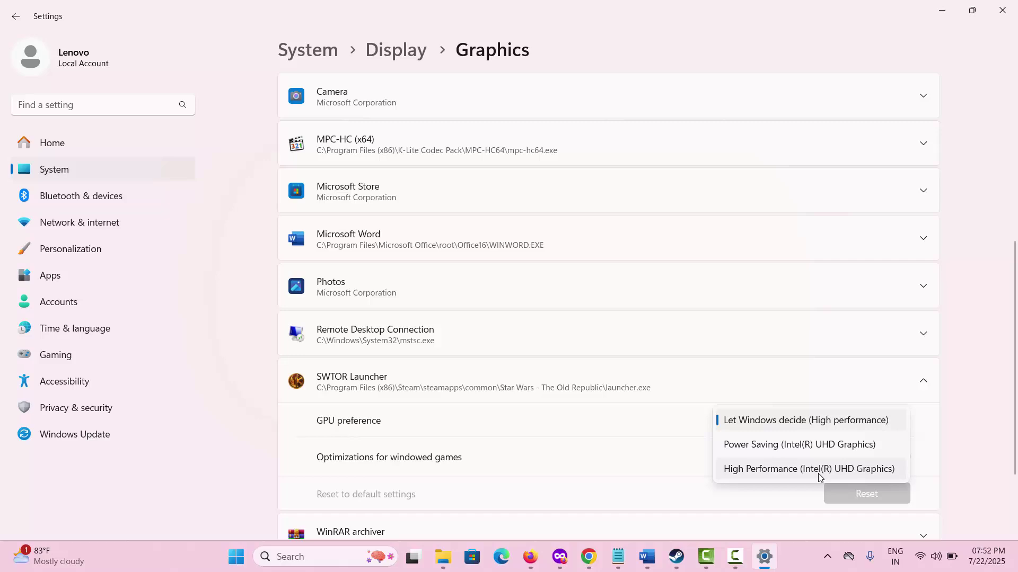
left_click(818, 472)
Switch the GPU preference of BeyondTwoSouls_Steam to Let Windows decide and back to High Performance (Intel(R) UHD Graphics), and close the settings.
scroll(885, 433, "up", 5)
scroll(891, 432, "down", 2)
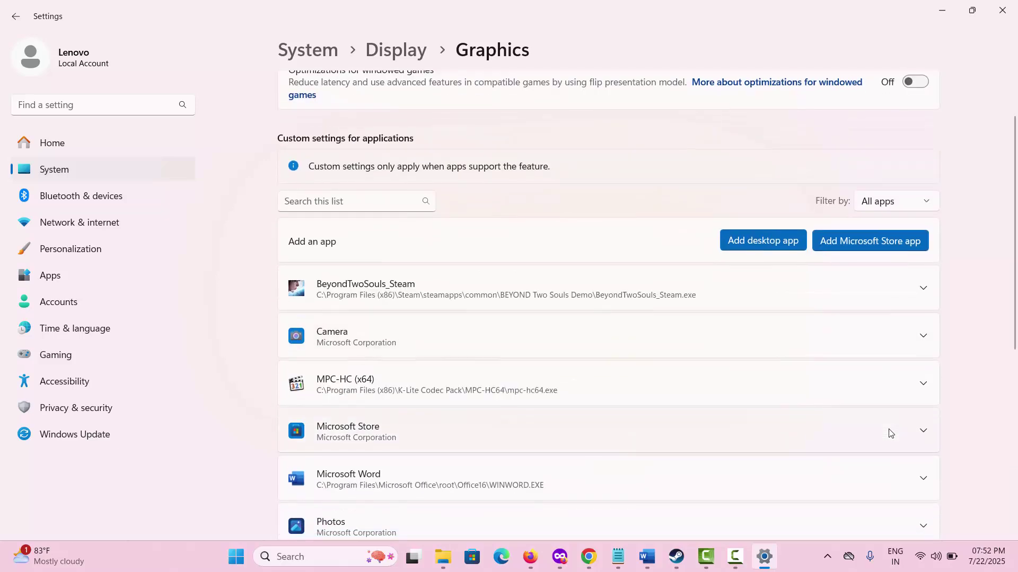
left_click(924, 276)
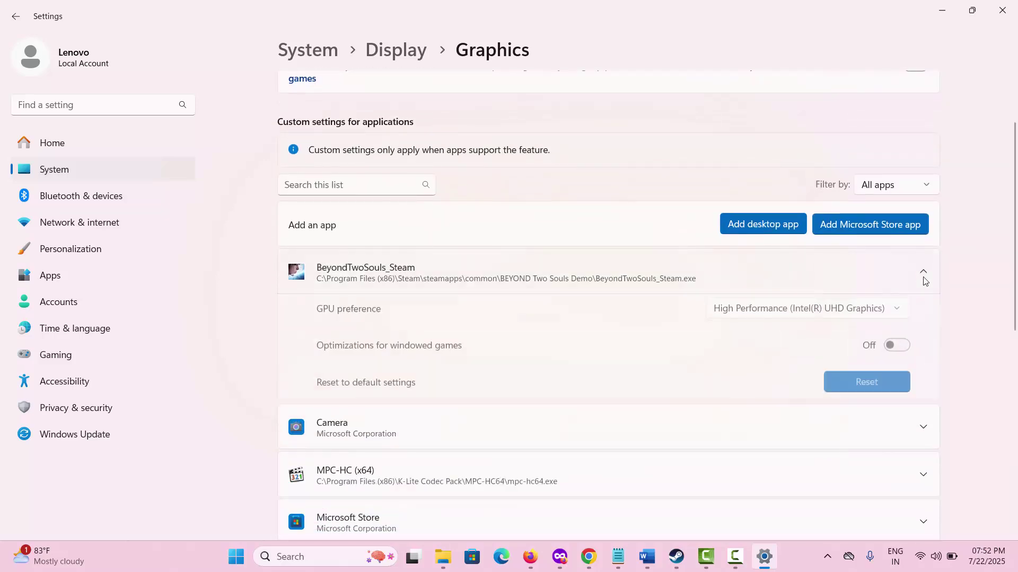
left_click(845, 311)
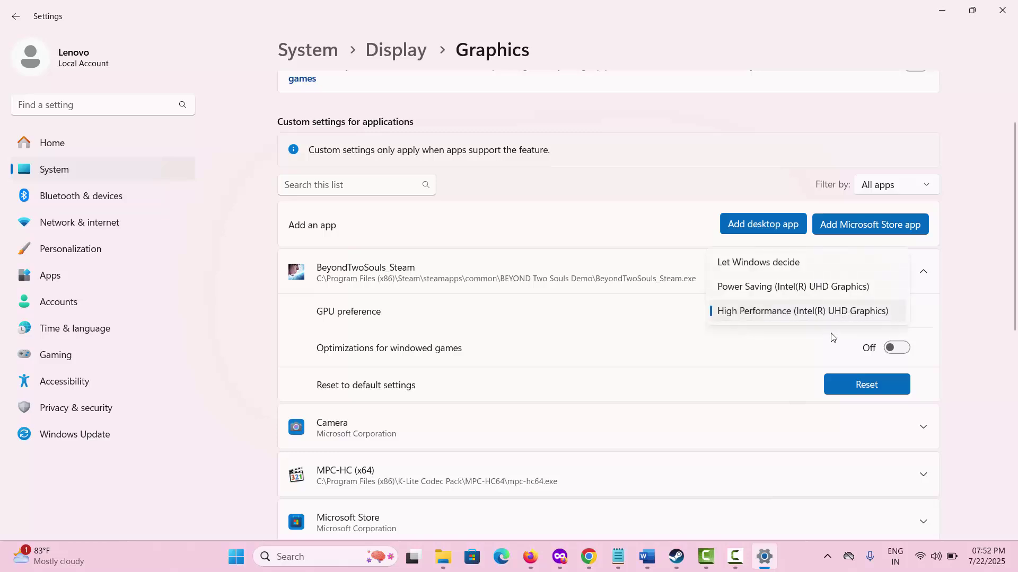
left_click(801, 270)
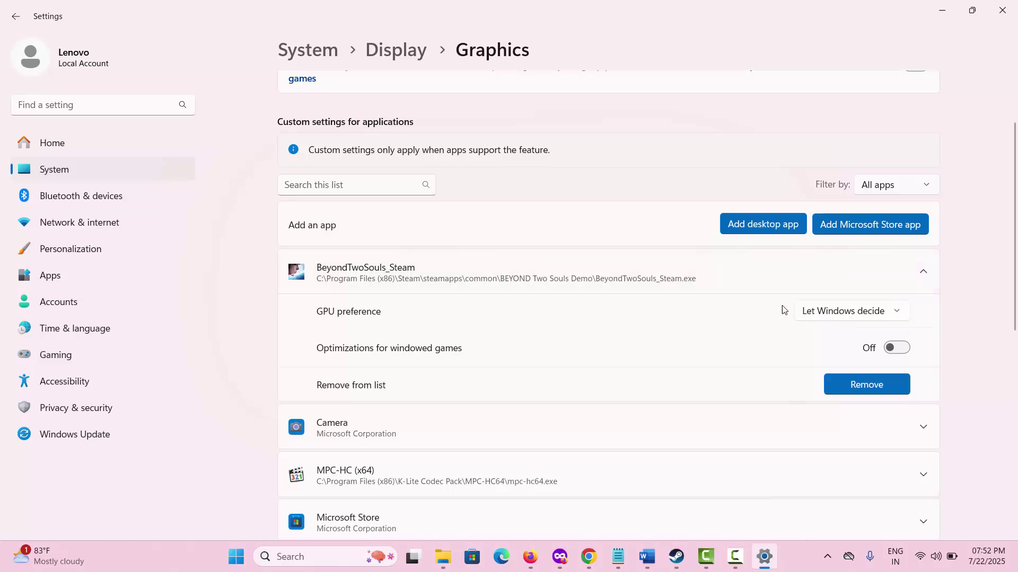
left_click(846, 317)
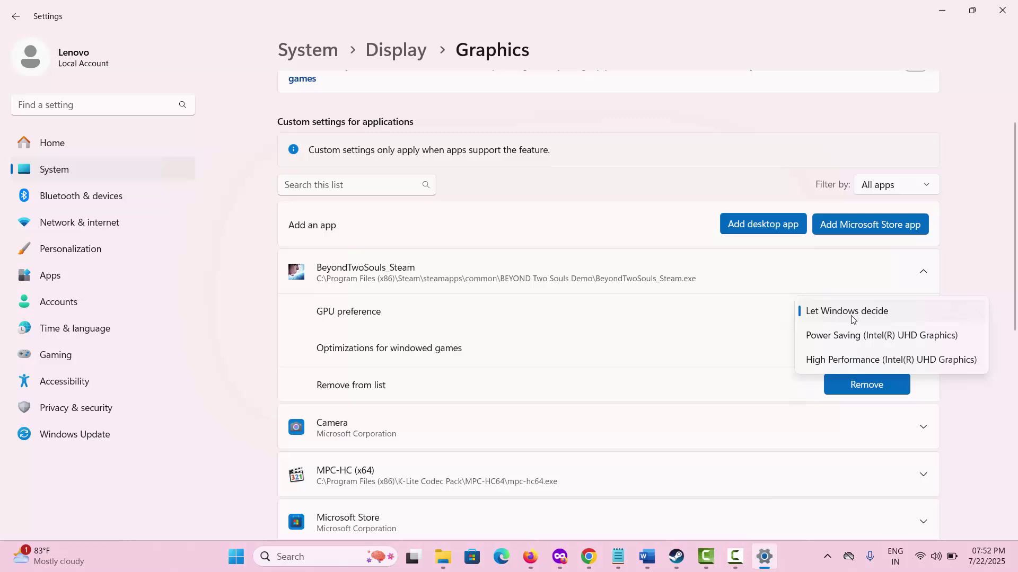
left_click(843, 363)
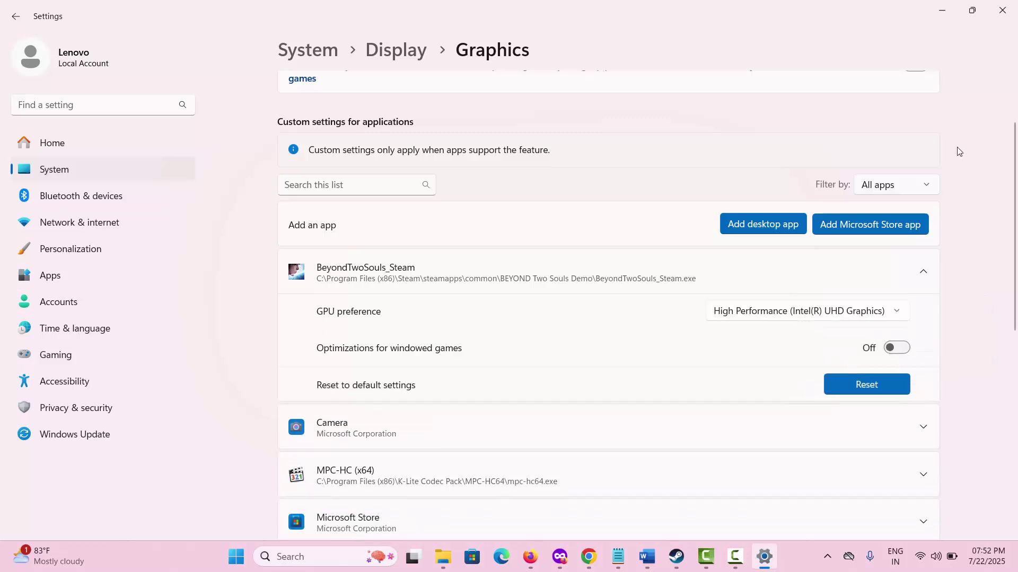
left_click(1002, 11)
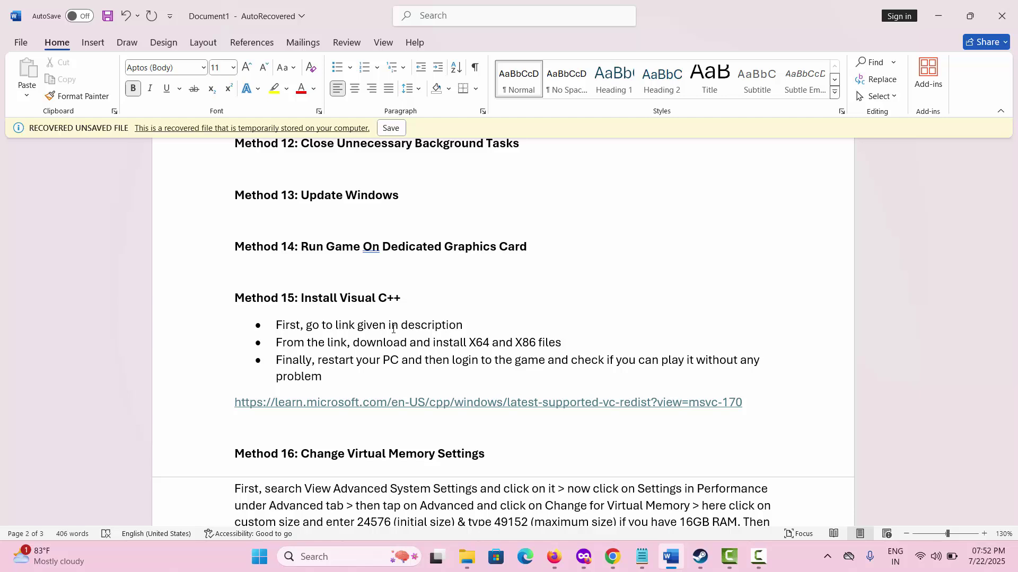
Read Method 16 on virtual memory settings in the Word document, and open the advanced system settings.
scroll(393, 329, "down", 5)
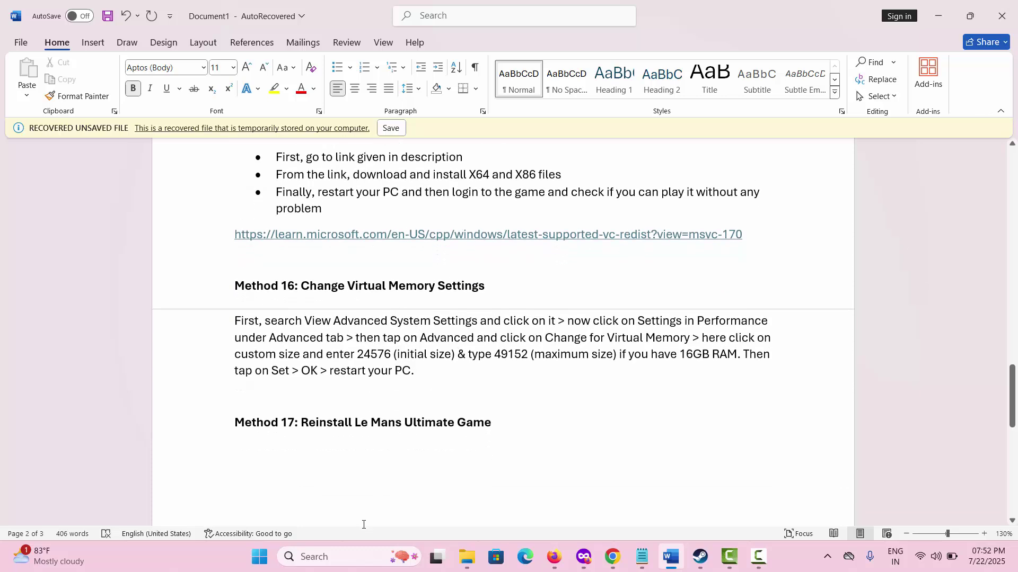
left_click(339, 556)
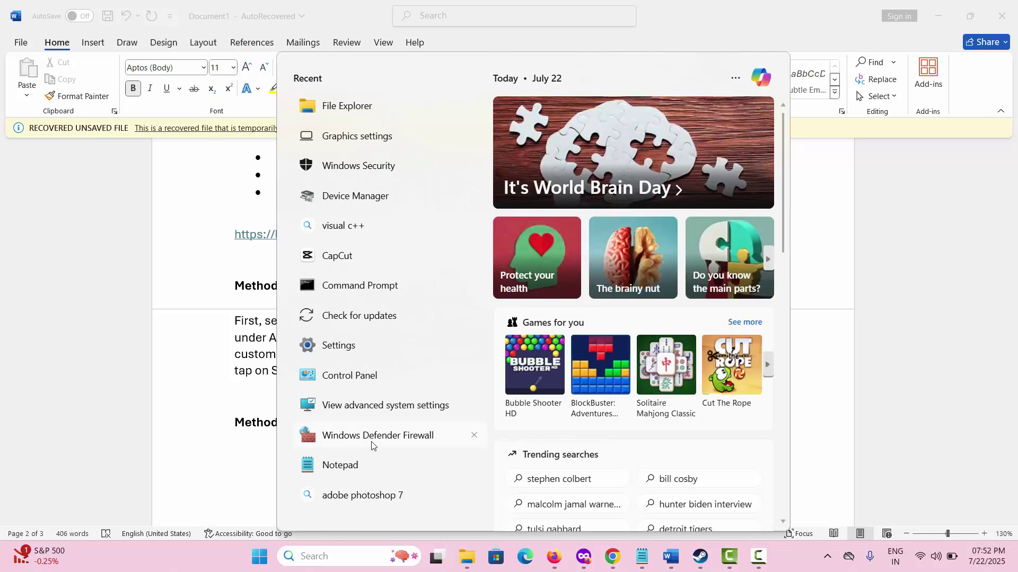
left_click(394, 406)
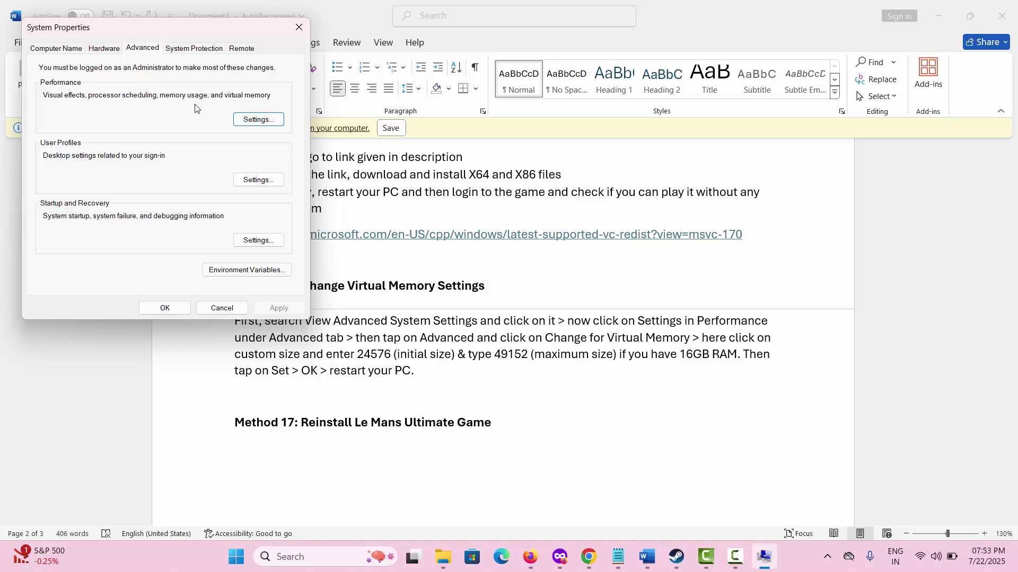
In the virtual memory settings, turn off automatic paging file management and choose a custom size for drive C:.
left_click(262, 123)
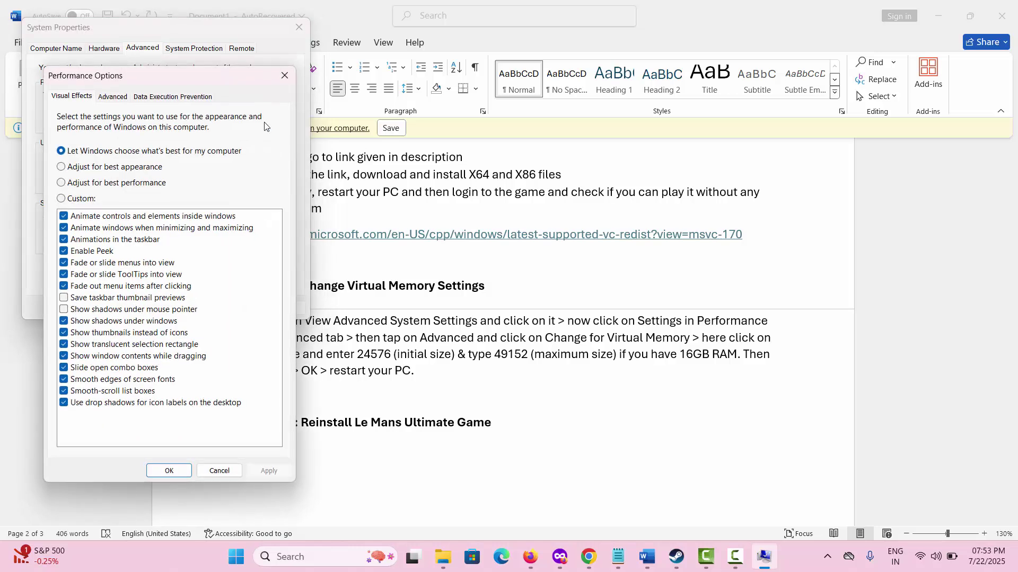
left_click(120, 98)
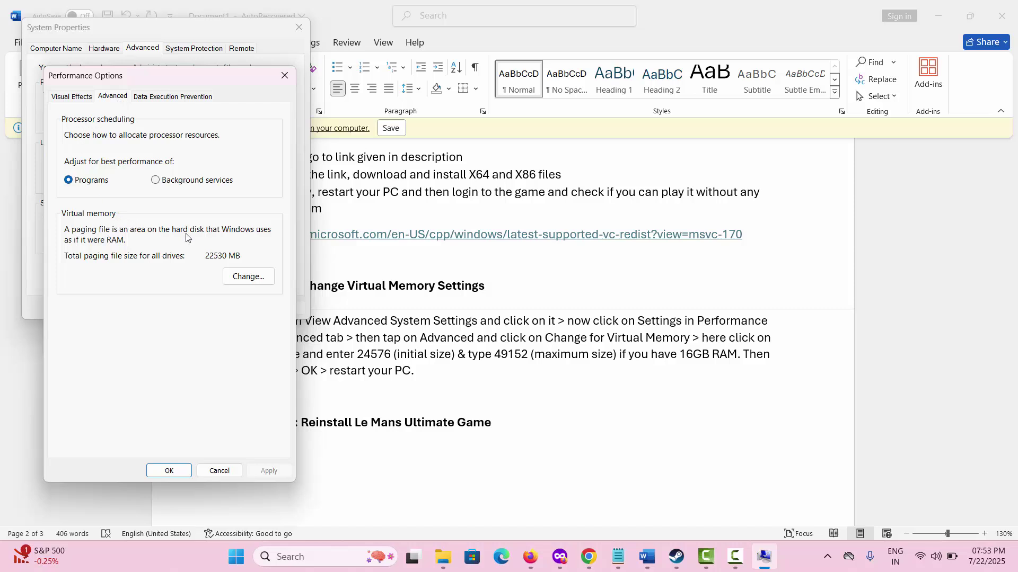
left_click(250, 281)
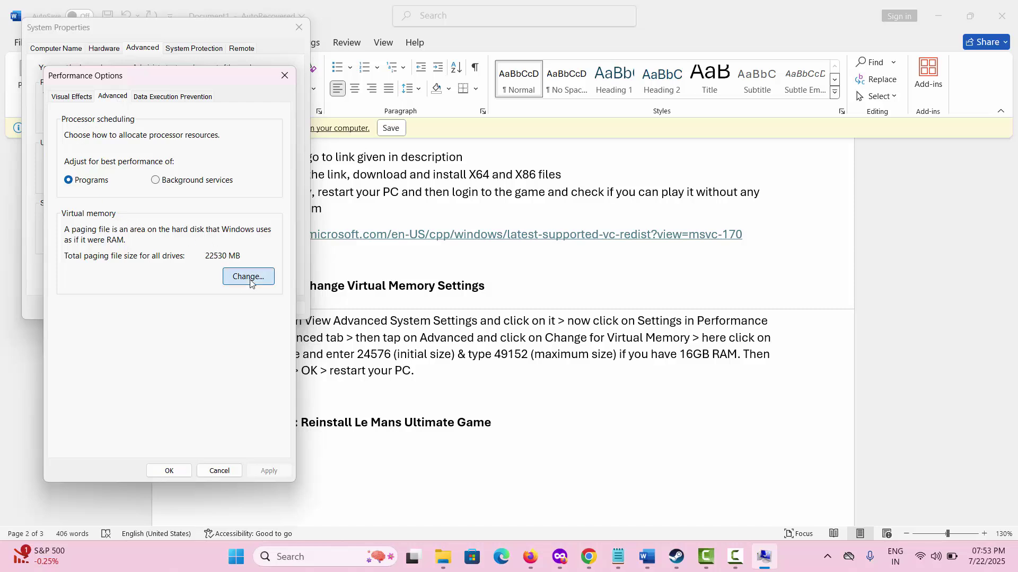
left_click(73, 136)
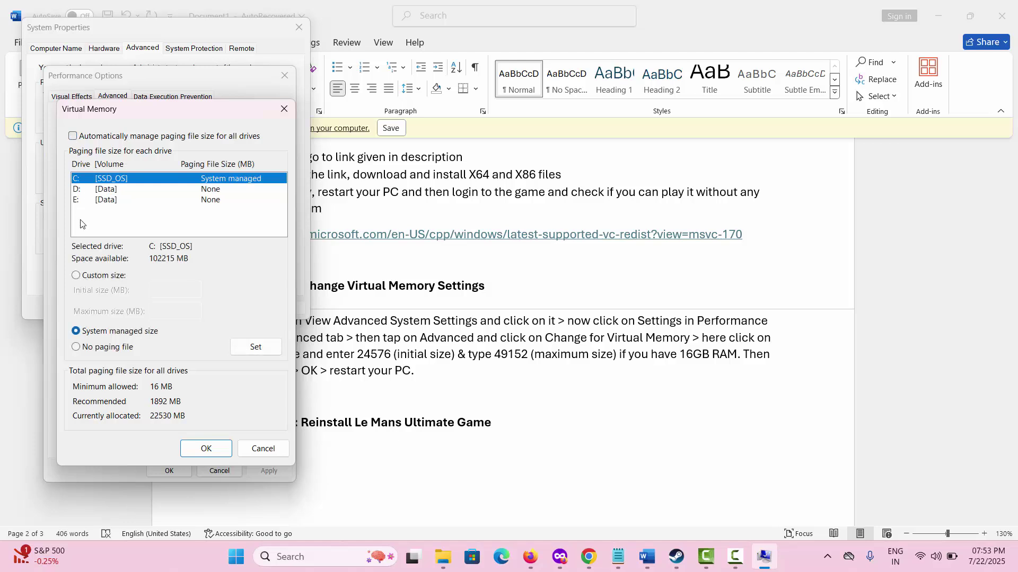
left_click(75, 276)
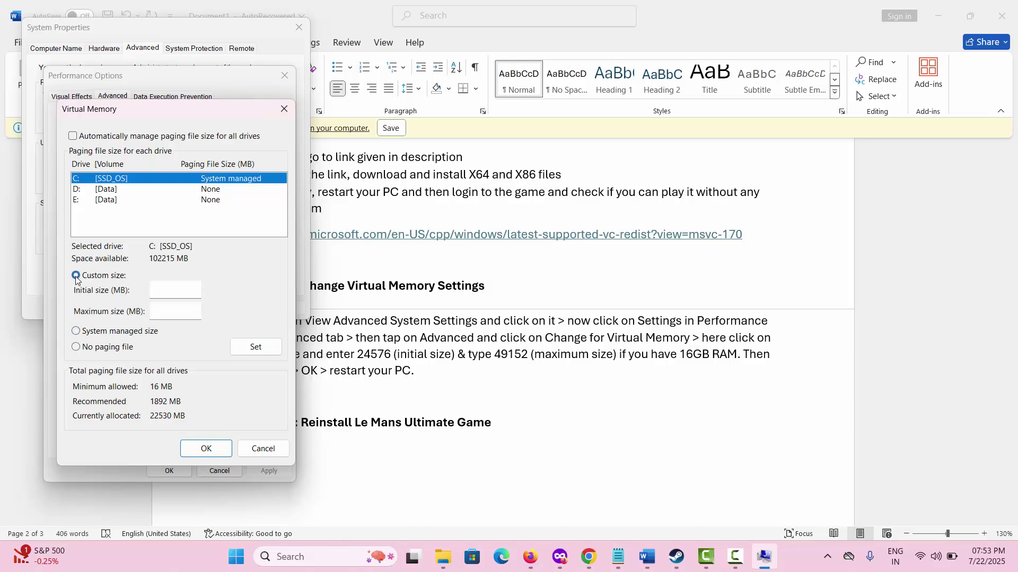
Enter an initial size of 24576 MB and a maximum size of 49152 MB, and close all system dialogs without applying them.
left_click(160, 291)
type("24576")
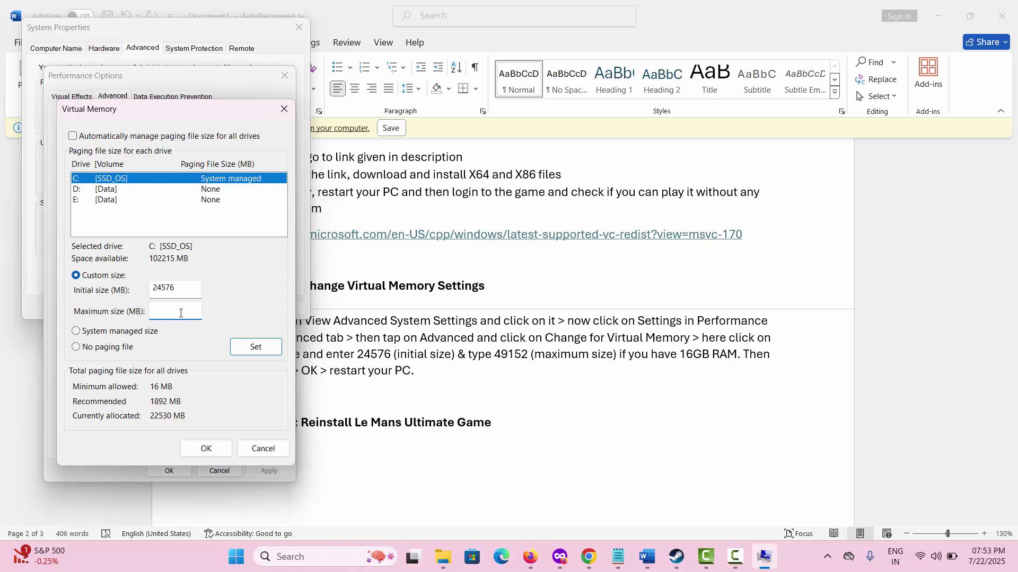
type("491")
type("49152")
left_click(265, 448)
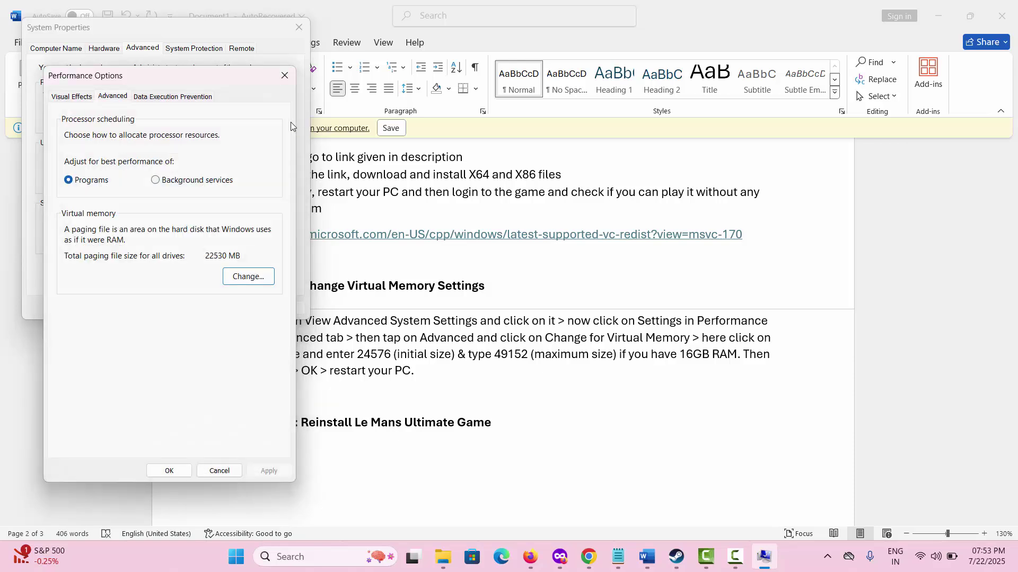
left_click(284, 75)
left_click(300, 28)
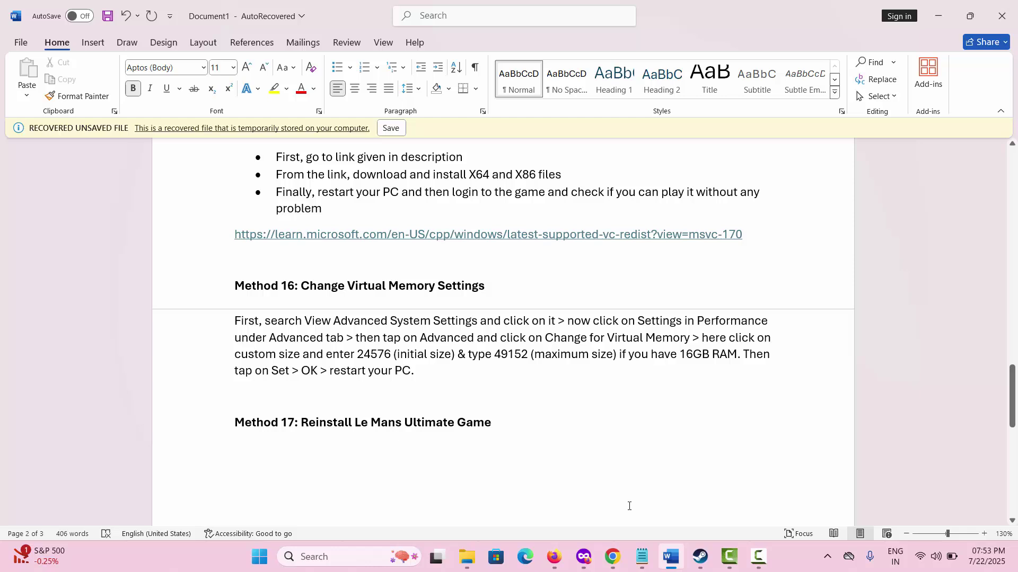
Switch to Steam, bring up the uninstall confirmation for STAR WARS: The Old Republic, and cancel it.
left_click(700, 557)
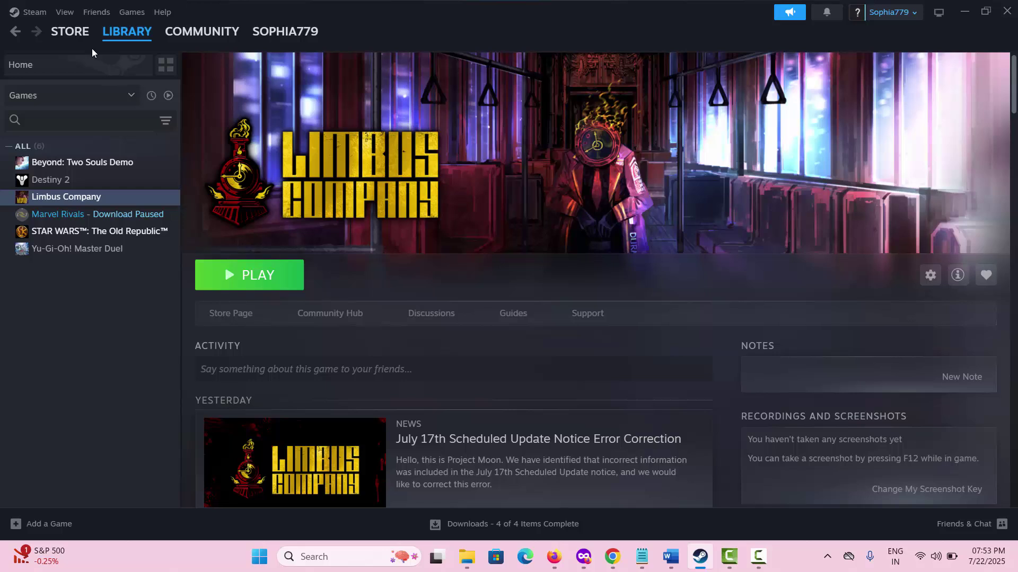
right_click(125, 234)
mouse_move(160, 315)
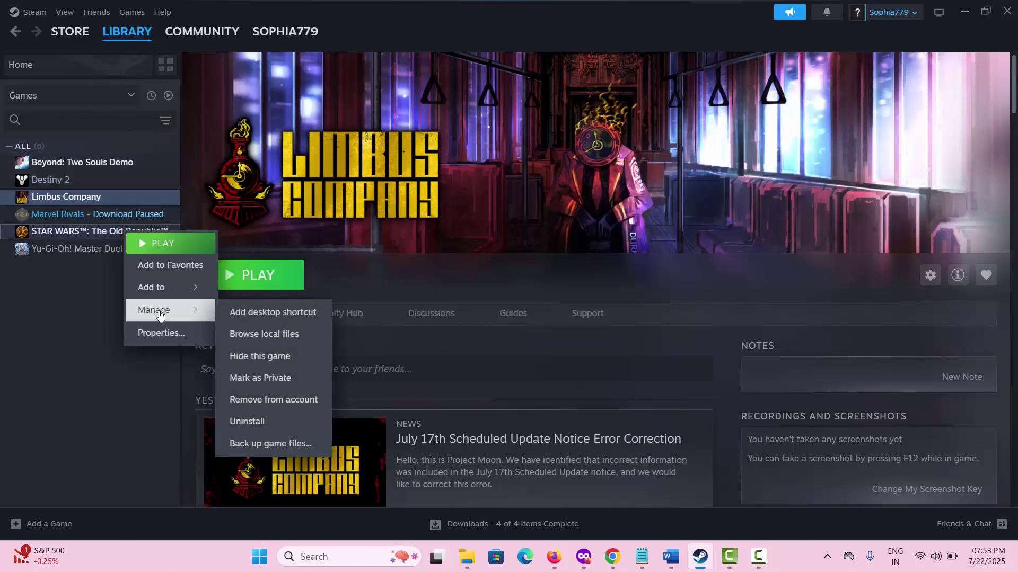
left_click(258, 422)
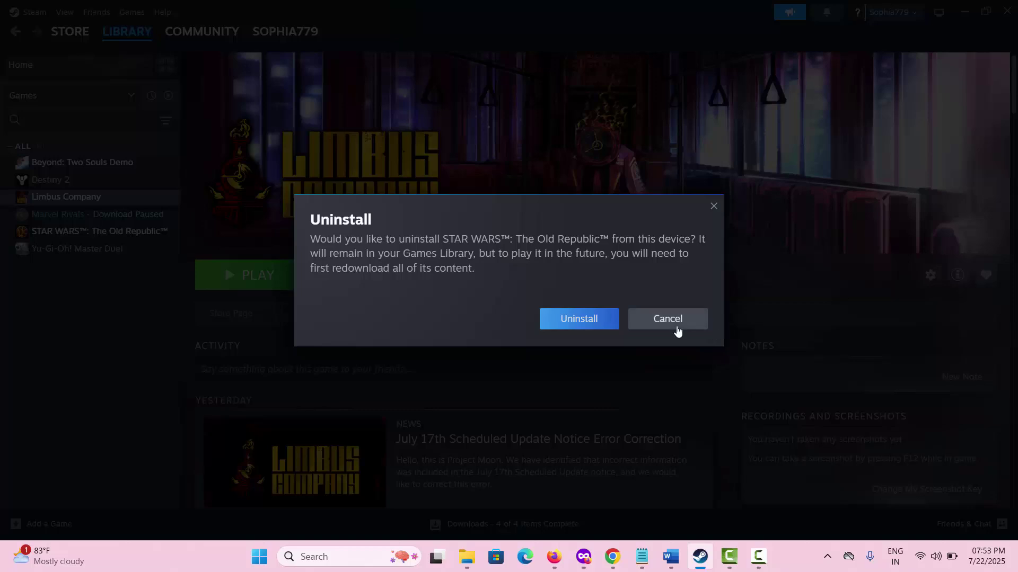
left_click(668, 319)
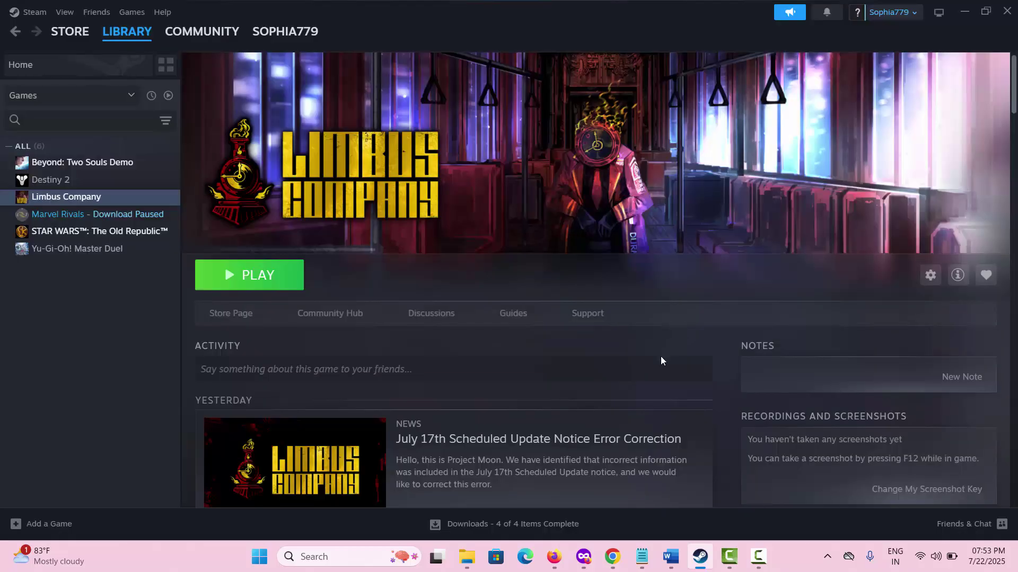